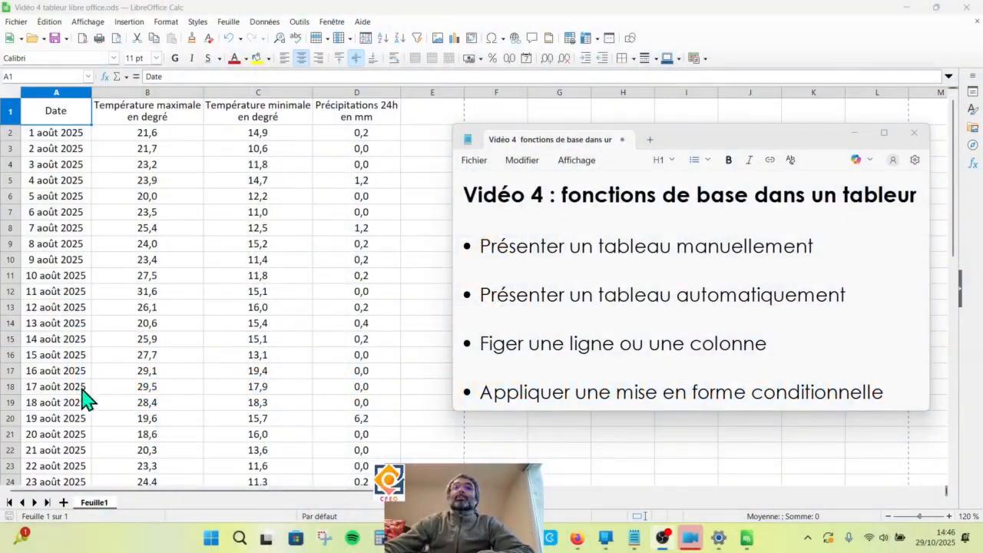
- Fill the header cells A1:D1 with a medium blue background
{"action": "left_click", "coordinate": [855, 138]}
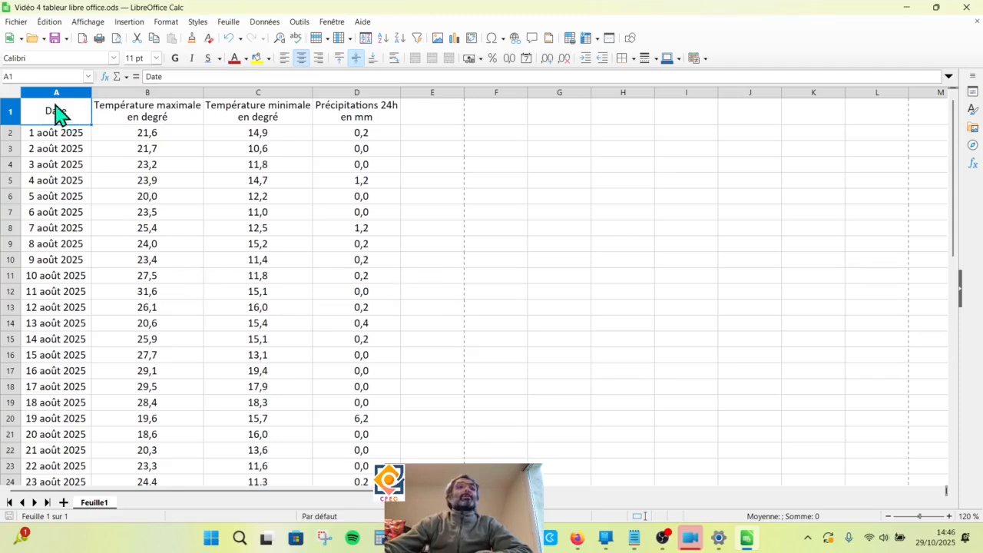
{"action": "left_click_drag", "start_coordinate": [77, 115], "coordinate": [362, 125]}
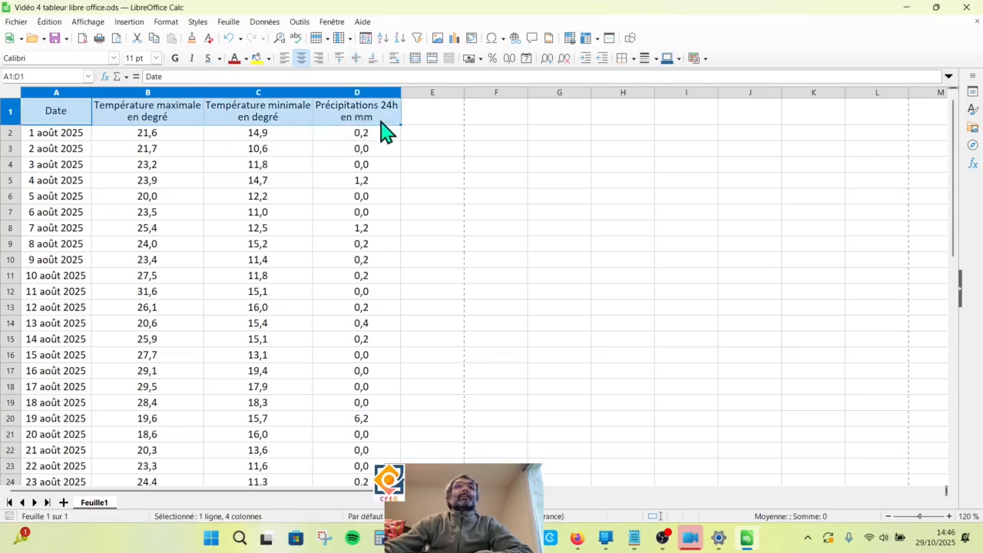
{"action": "left_click", "coordinate": [268, 60]}
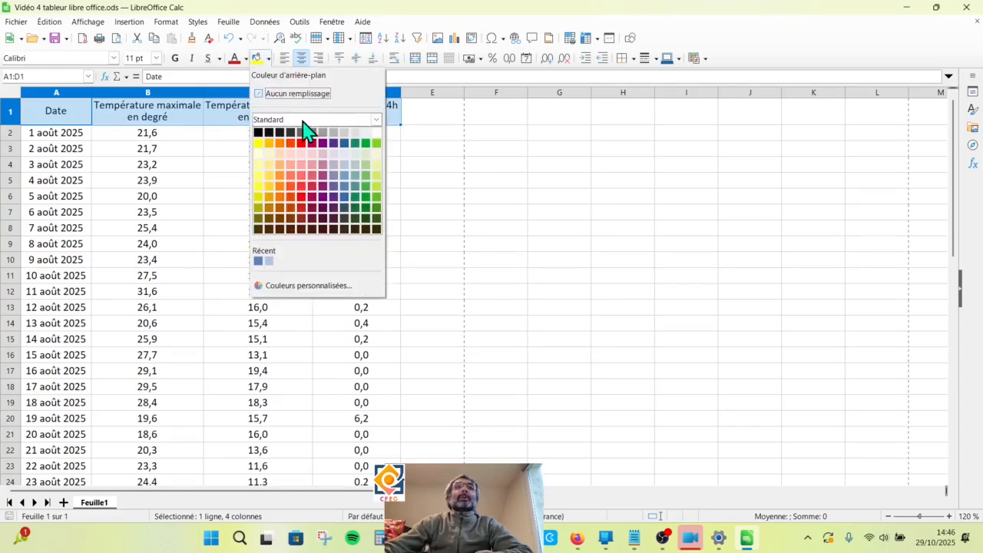
{"action": "left_click", "coordinate": [345, 184]}
{"action": "left_click", "coordinate": [346, 184]}
- Fill the date cells A2:A32 with a light blue background
{"action": "left_click_drag", "start_coordinate": [80, 137], "coordinate": [74, 443]}
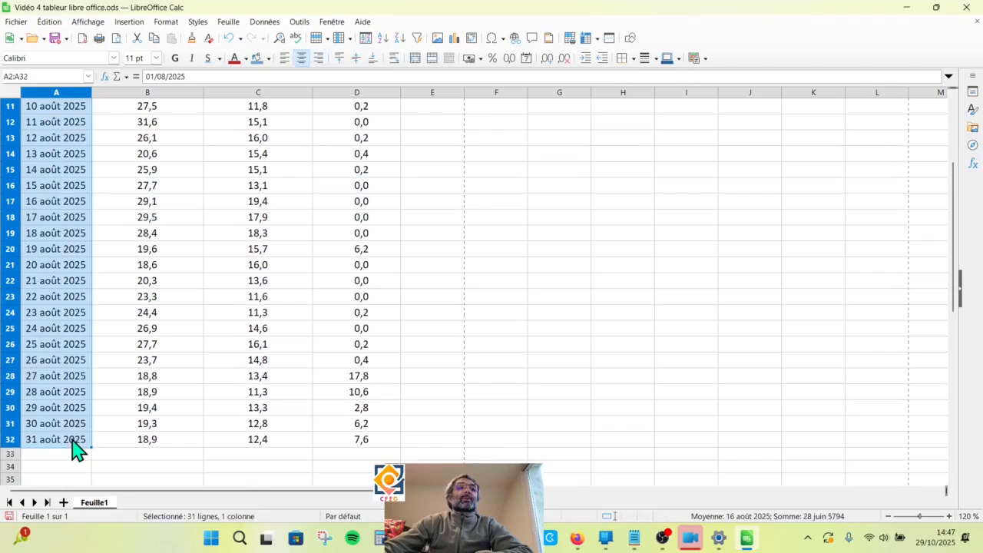
{"action": "left_click", "coordinate": [269, 59]}
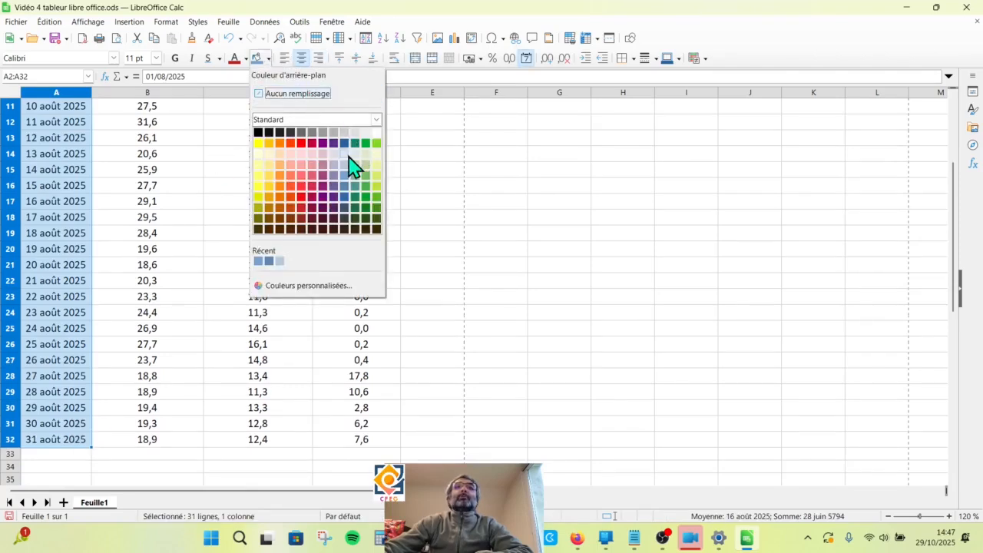
{"action": "left_click", "coordinate": [349, 164]}
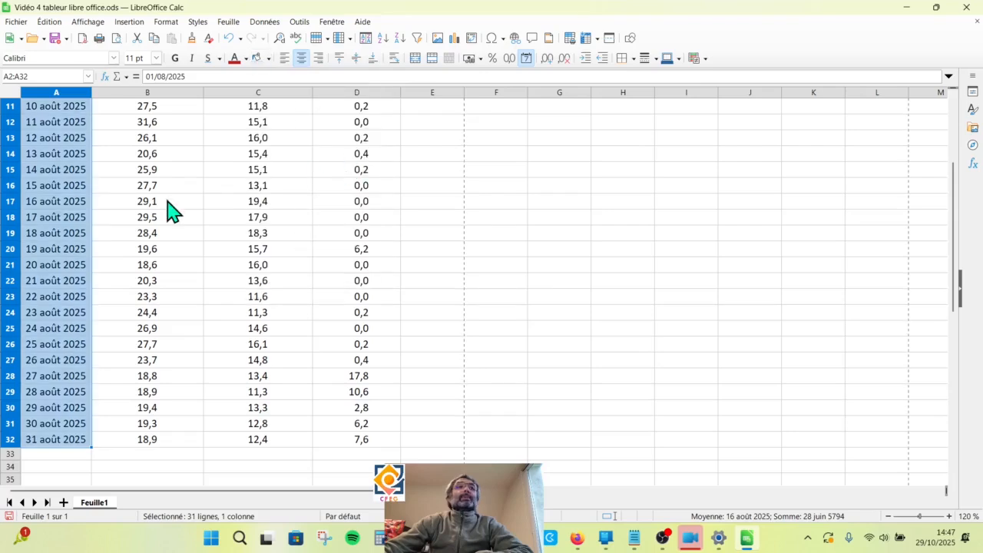
{"action": "left_click", "coordinate": [168, 201]}
{"action": "scroll", "coordinate": [171, 209], "scroll_direction": "up", "scroll_amount": 4}
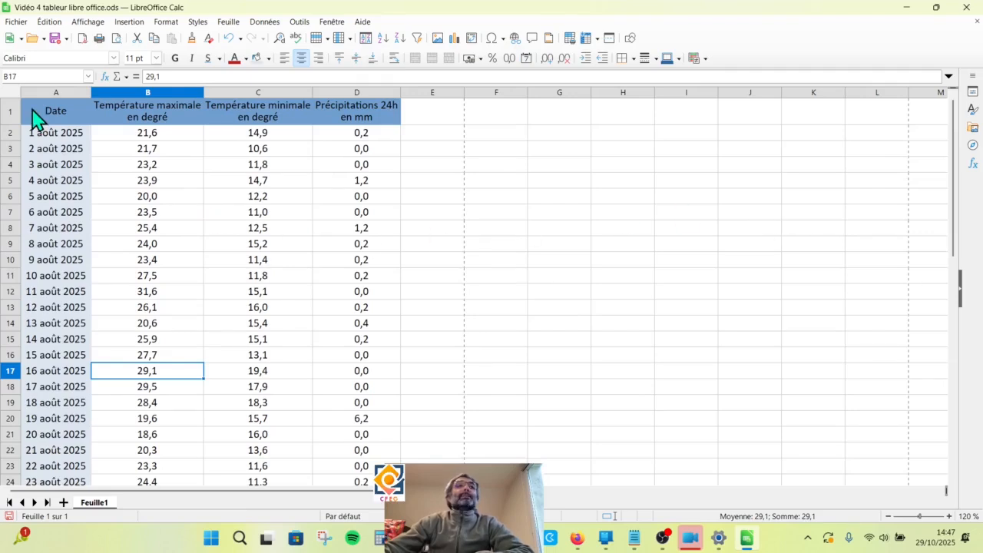
- Add an outer box border around the whole table A1:D32
{"action": "left_click_drag", "start_coordinate": [39, 119], "coordinate": [368, 330]}
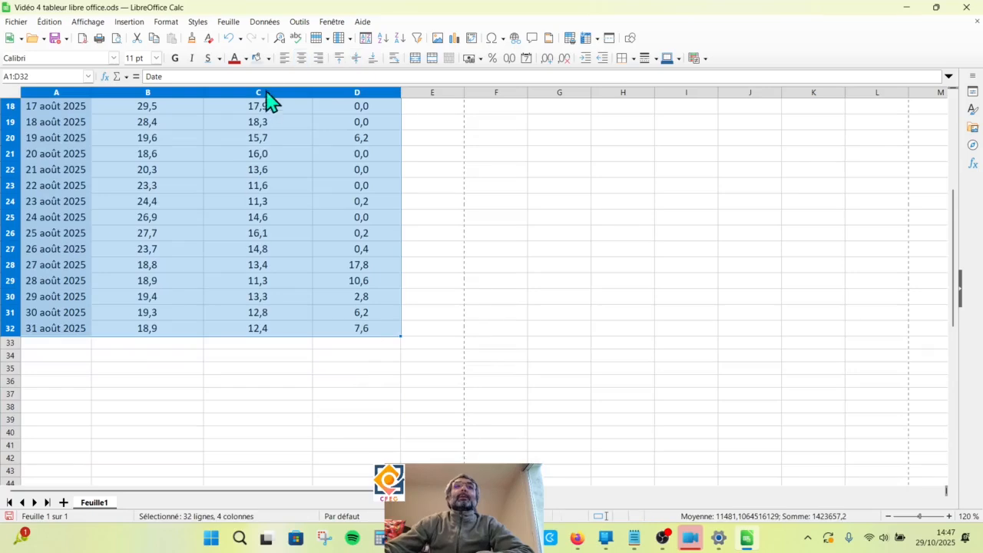
{"action": "left_click", "coordinate": [633, 60]}
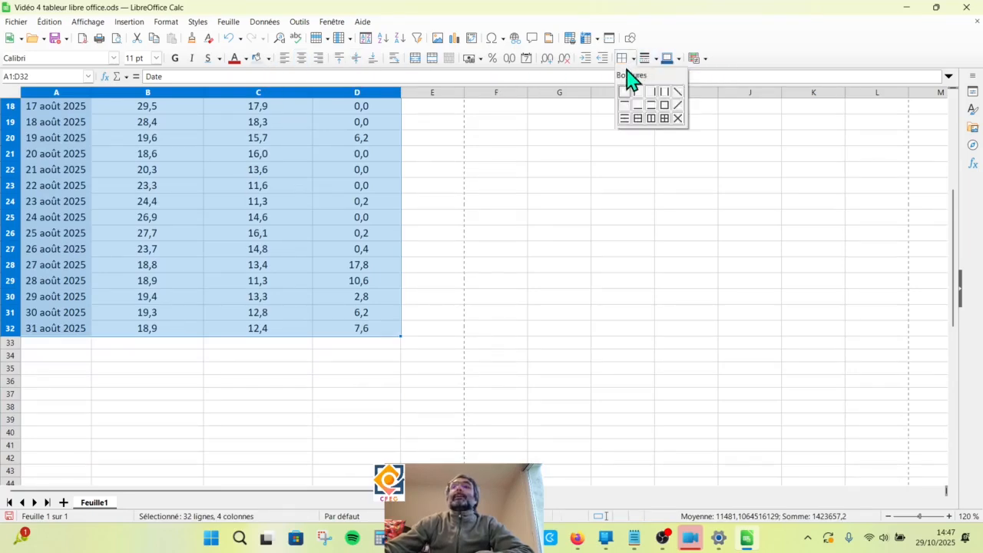
{"action": "left_click", "coordinate": [668, 115]}
{"action": "left_click", "coordinate": [484, 250]}
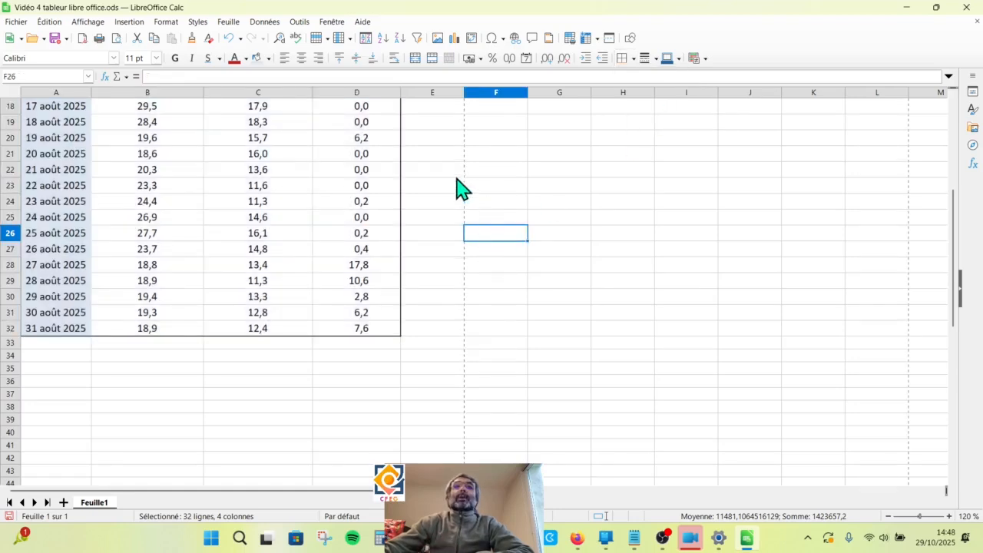
{"action": "scroll", "coordinate": [287, 243], "scroll_direction": "up", "scroll_amount": 6}
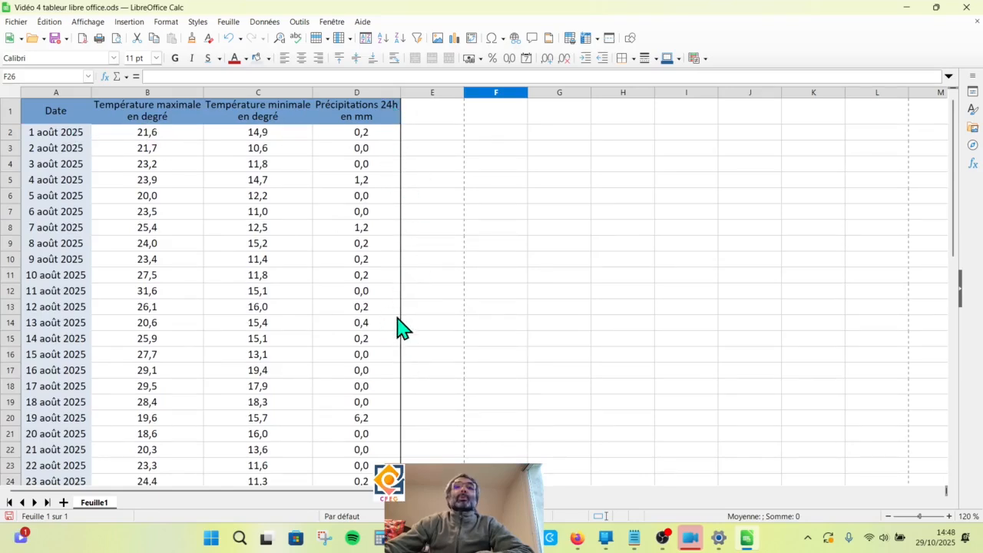
{"action": "scroll", "coordinate": [397, 326], "scroll_direction": "down", "scroll_amount": 6}
{"action": "scroll", "coordinate": [413, 331], "scroll_direction": "up", "scroll_amount": 6}
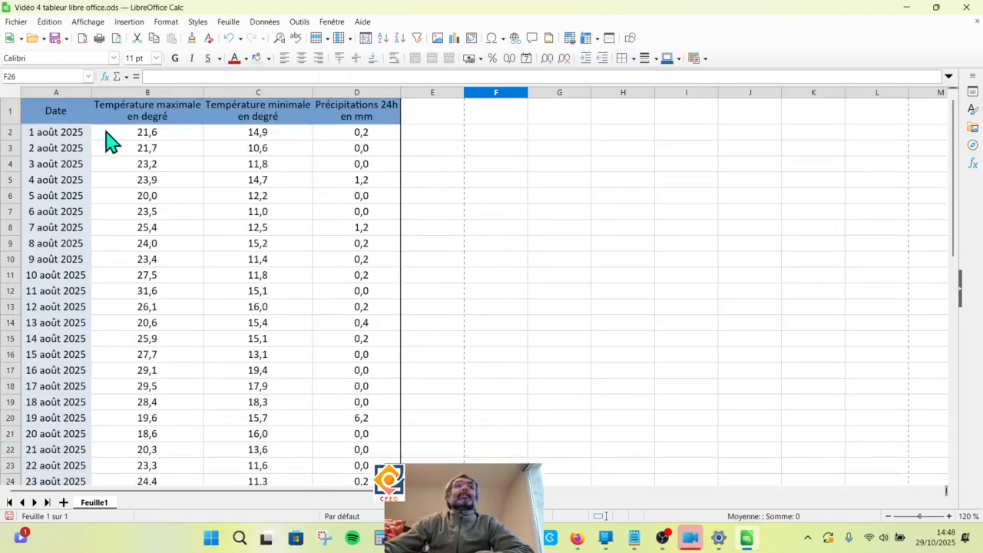
- Add an outer box border around the header row A1:D1
{"action": "left_click_drag", "start_coordinate": [60, 111], "coordinate": [356, 132]}
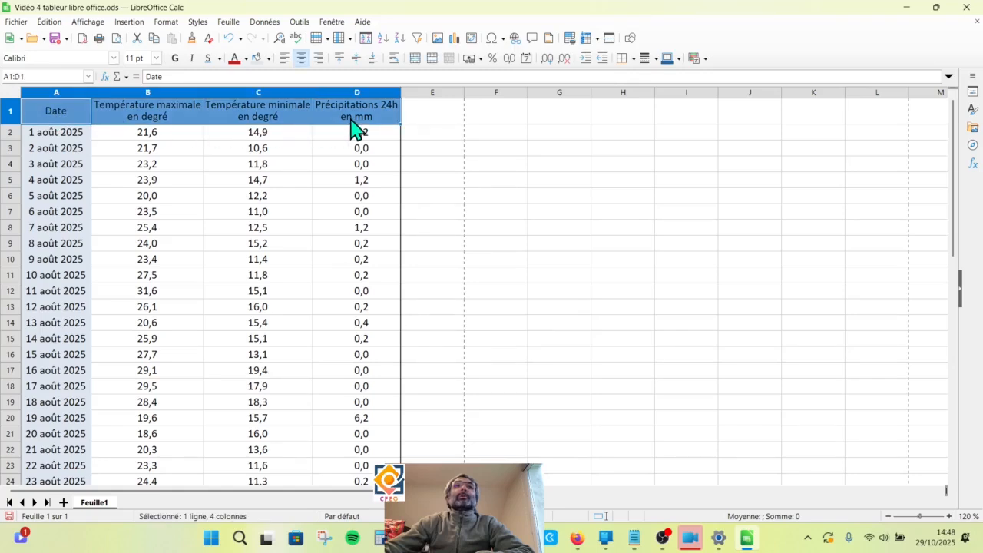
{"action": "left_click", "coordinate": [632, 58]}
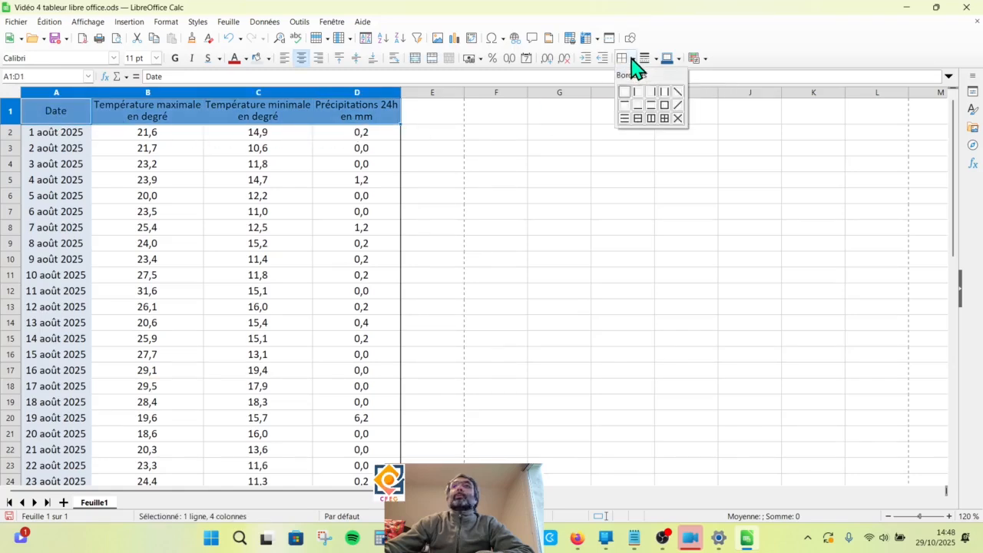
{"action": "left_click", "coordinate": [665, 106]}
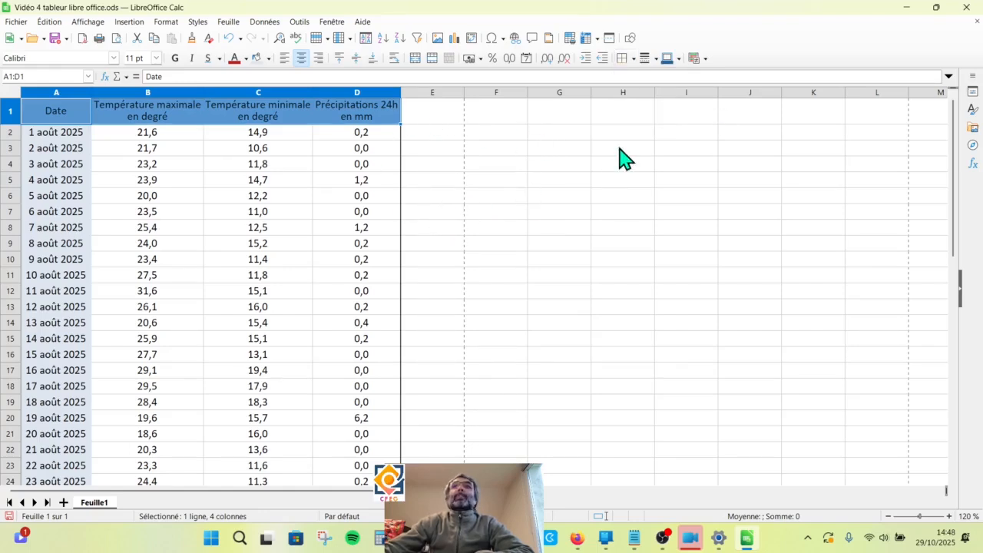
- Try outer and inner borders on all the header cells A1:D1, and undo them
{"action": "left_click", "coordinate": [634, 60]}
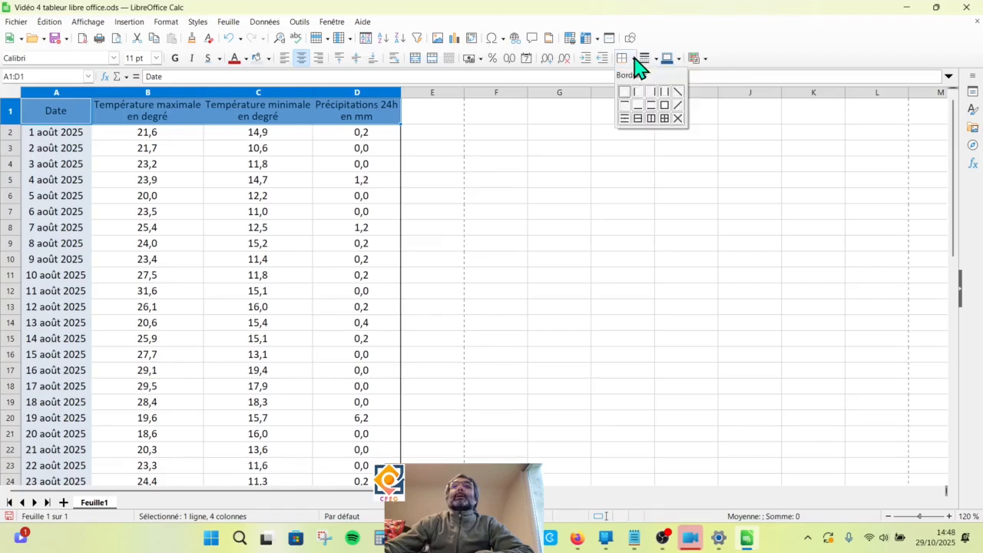
{"action": "left_click", "coordinate": [666, 120]}
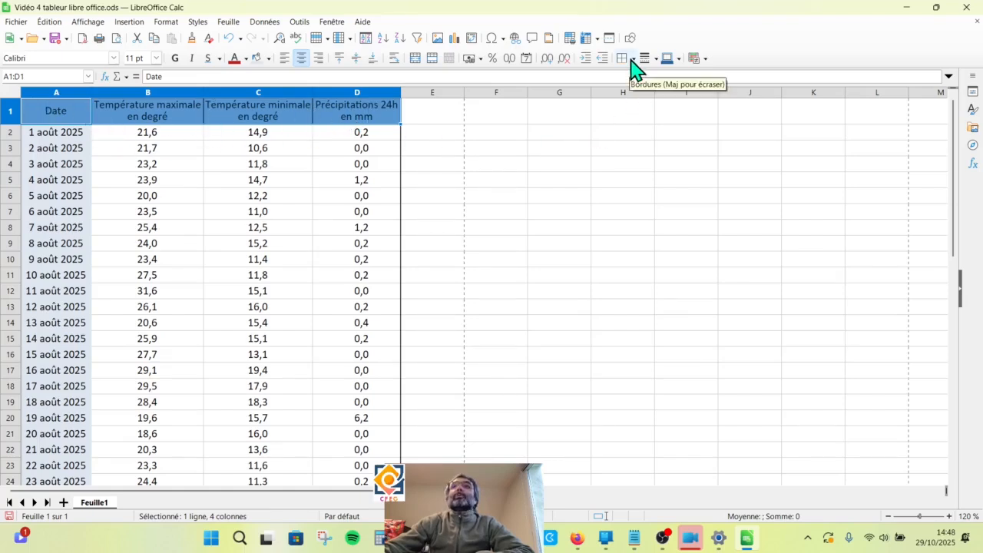
{"action": "left_click", "coordinate": [228, 48]}
{"action": "left_click", "coordinate": [547, 217]}
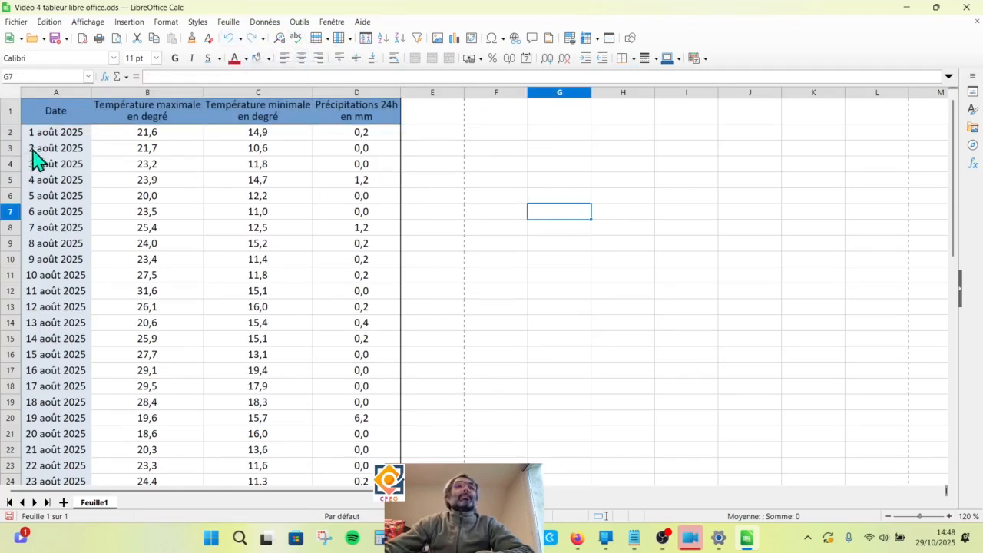
- Add an outer box border around the date cells A2:A32
{"action": "left_click_drag", "start_coordinate": [70, 138], "coordinate": [69, 450]}
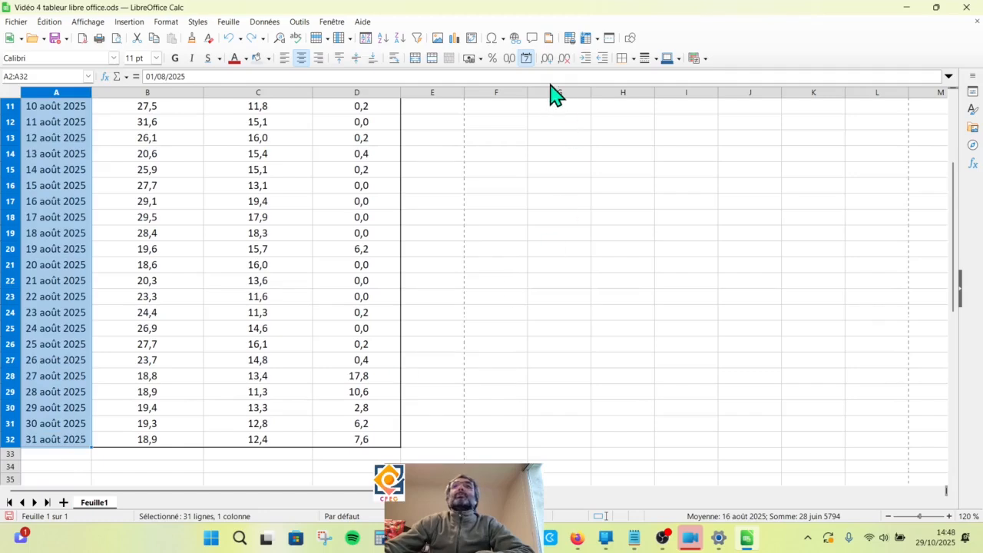
{"action": "left_click", "coordinate": [632, 60]}
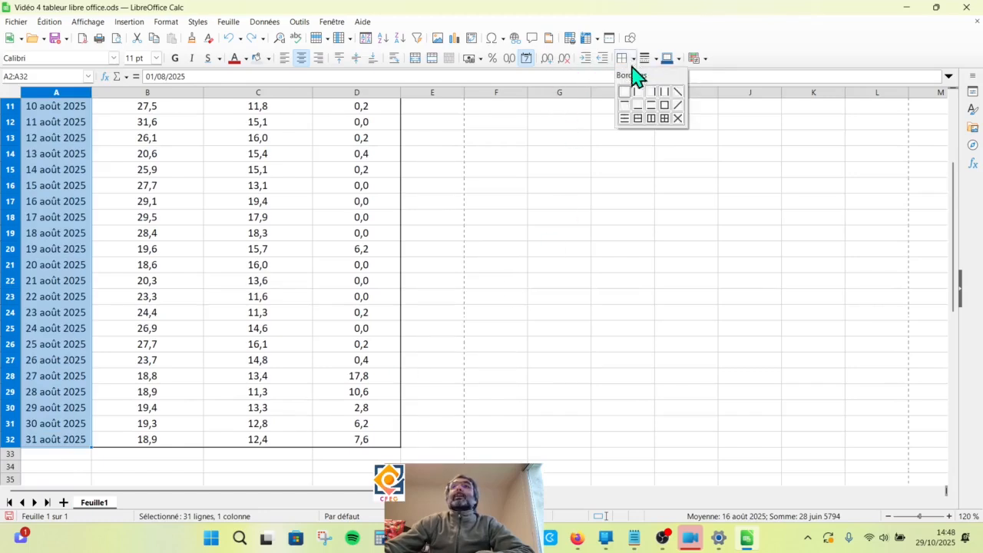
{"action": "left_click", "coordinate": [666, 114]}
{"action": "left_click", "coordinate": [134, 302]}
{"action": "scroll", "coordinate": [213, 325], "scroll_direction": "up", "scroll_amount": 4}
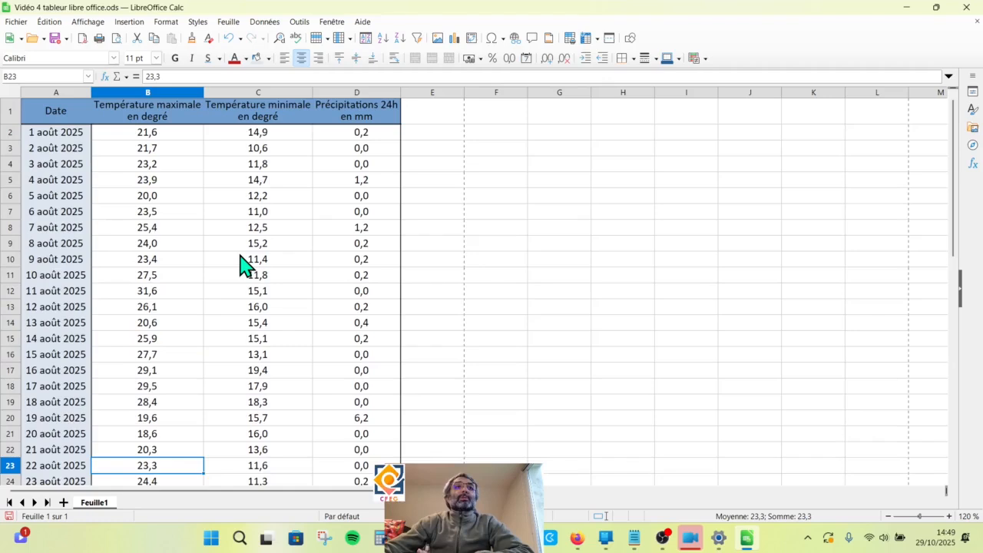
- Open the AutoFormat styles for the whole table A1:D32
{"action": "left_click", "coordinate": [48, 115]}
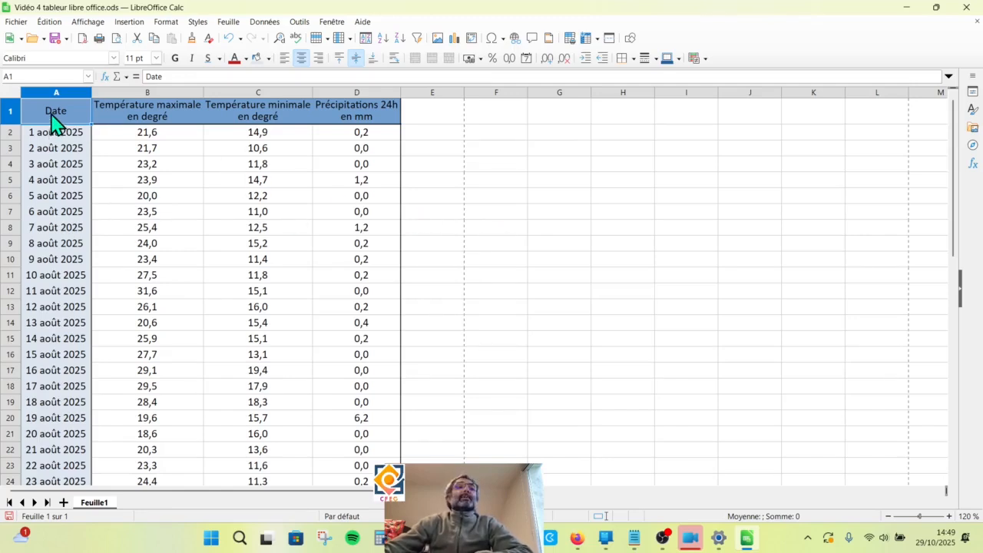
{"action": "left_click_drag", "start_coordinate": [66, 119], "coordinate": [374, 450]}
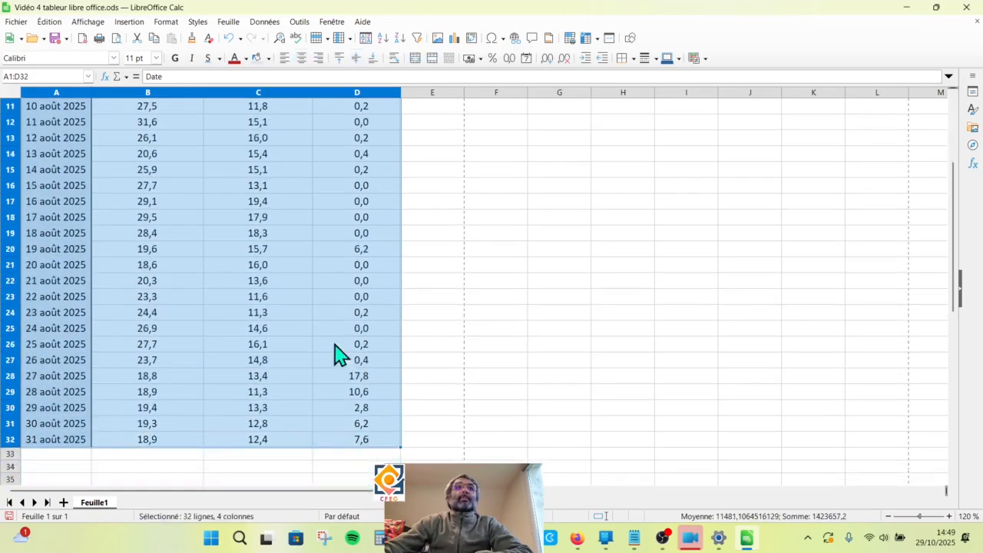
{"action": "left_click", "coordinate": [166, 22]}
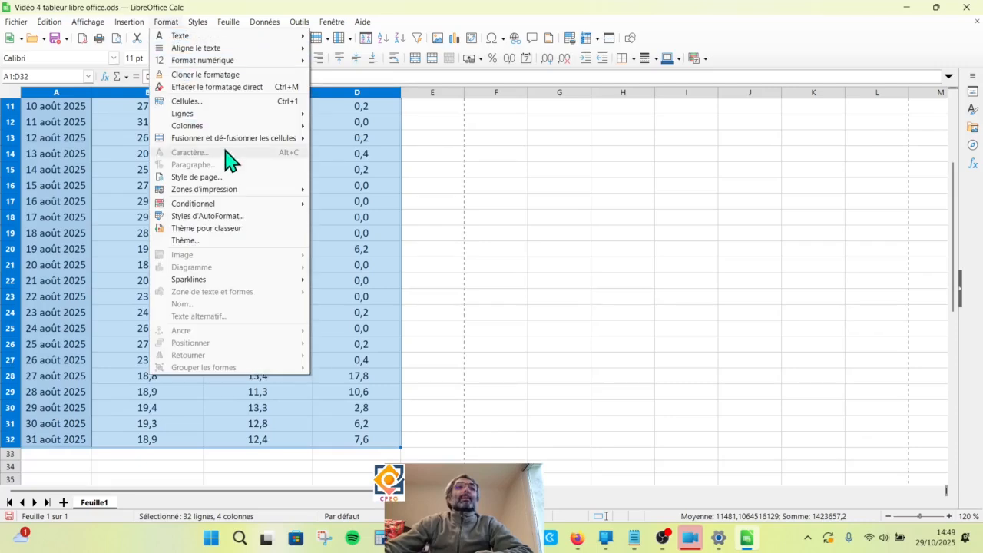
{"action": "left_click", "coordinate": [269, 217]}
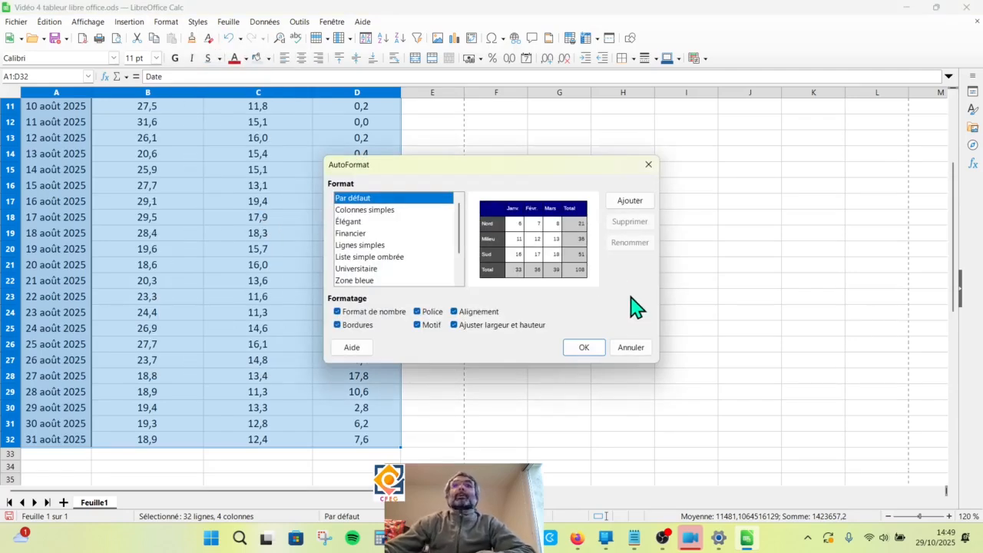
- Browse the AutoFormat styles from Colonnes simples to Zone verte and compare their previews
{"action": "left_click", "coordinate": [394, 211]}
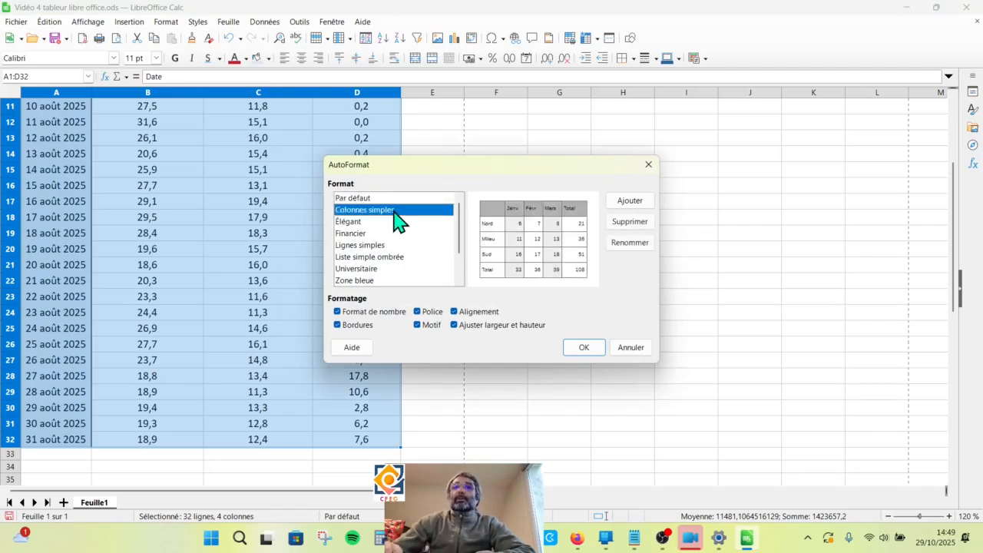
{"action": "key", "text": "Down"}
{"action": "key", "text": "Down"}
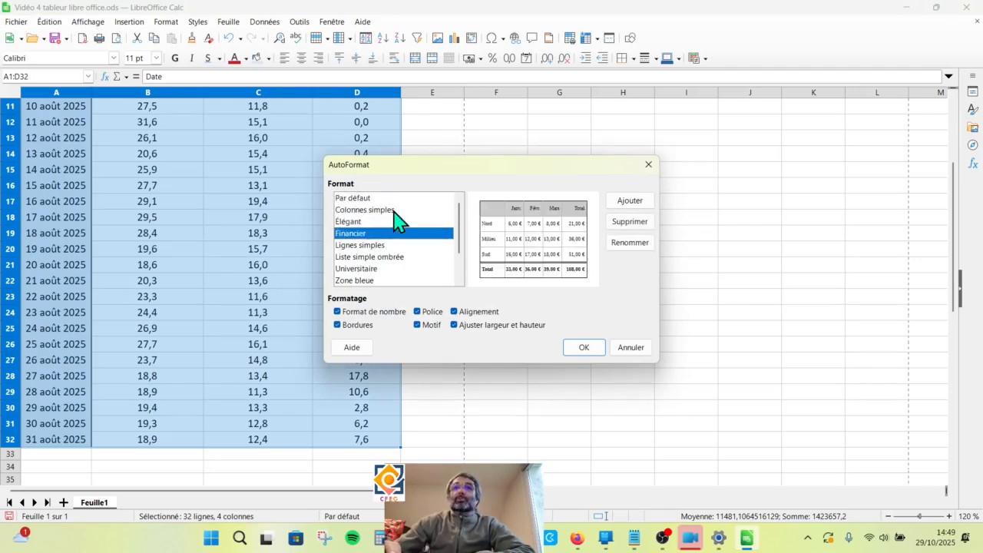
{"action": "key", "text": "Down"}
{"action": "key", "text": "Up"}
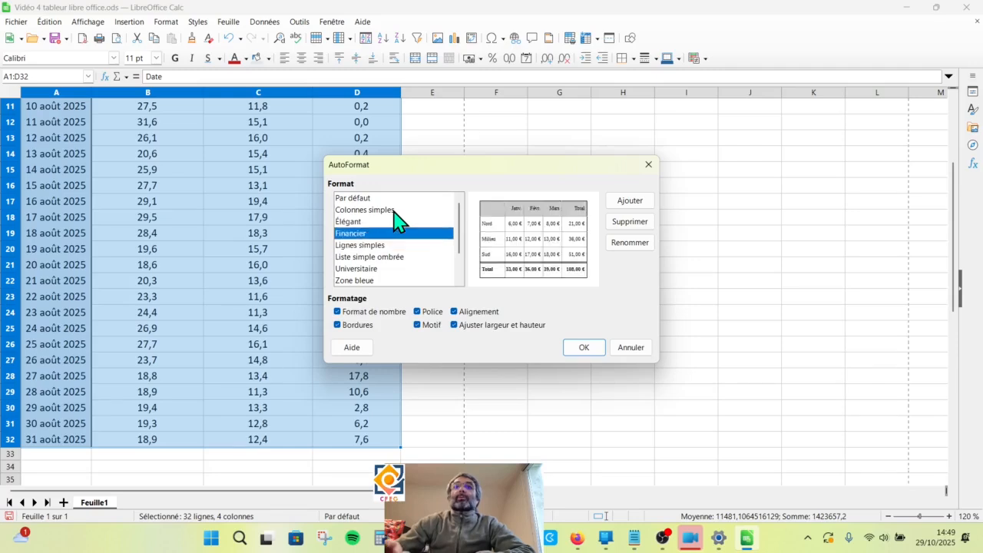
{"action": "key", "text": "Down"}
{"action": "key", "text": "Down"}
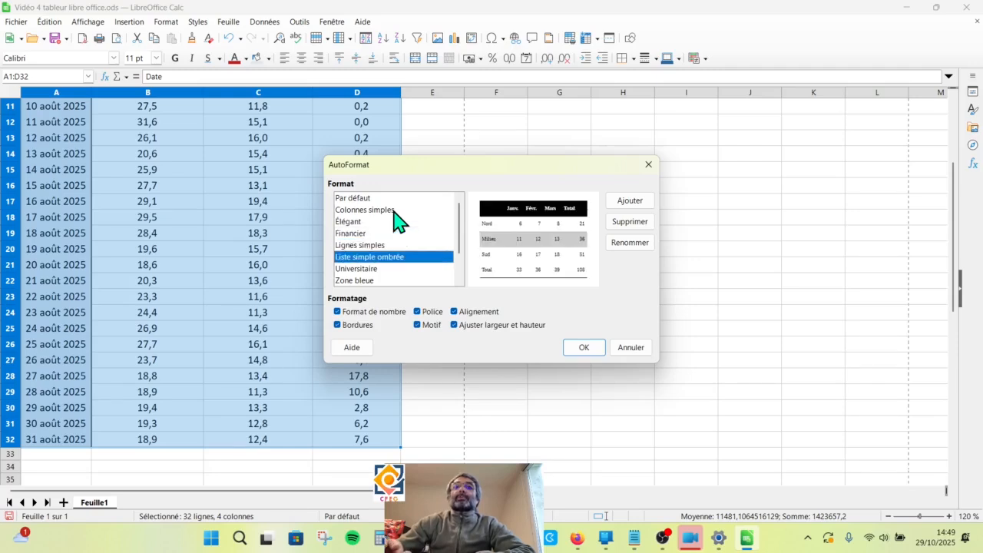
{"action": "key", "text": "Down"}
{"action": "key", "text": "Down"}
{"action": "key", "text": "Down"}
{"action": "key", "text": "Down"}
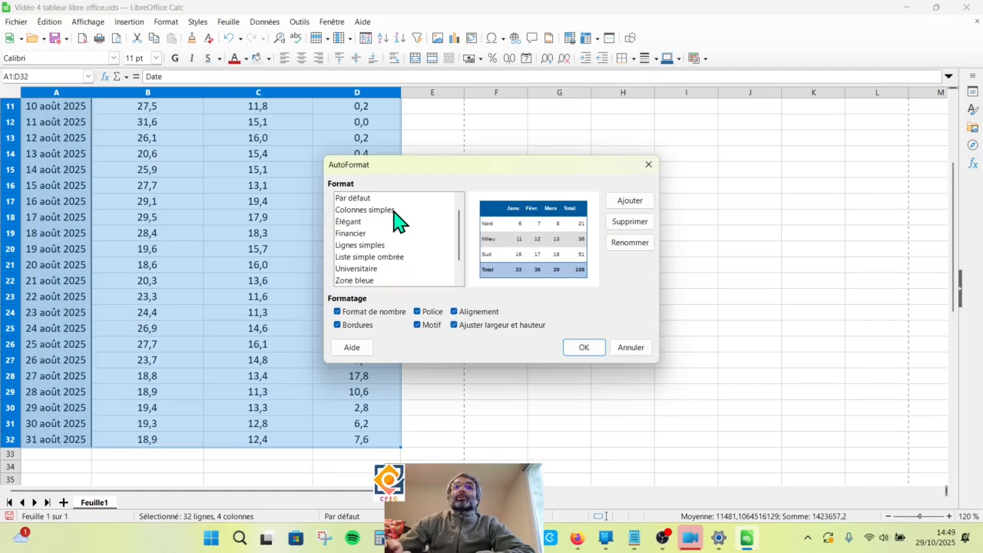
{"action": "key", "text": "Down"}
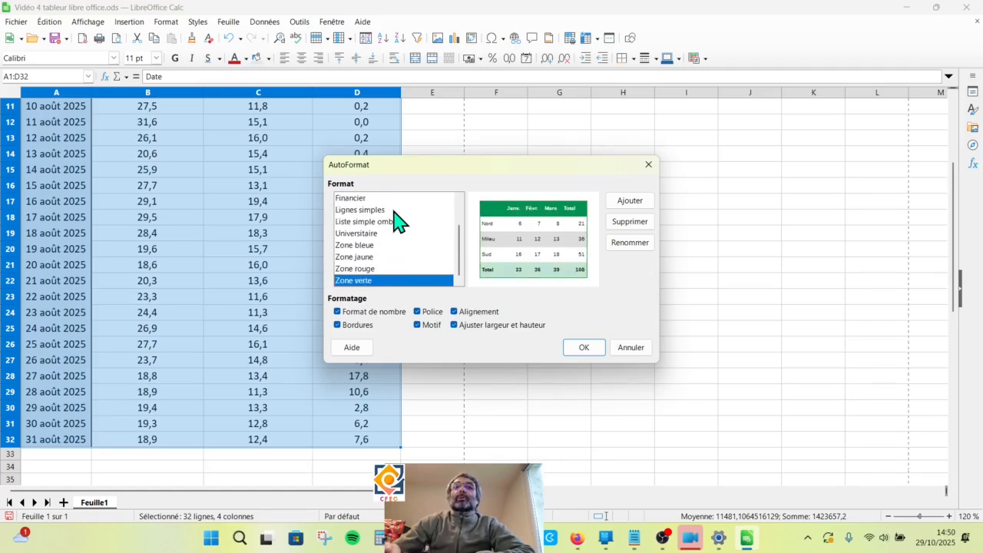
{"action": "key", "text": "Up"}
{"action": "key", "text": "Up"}
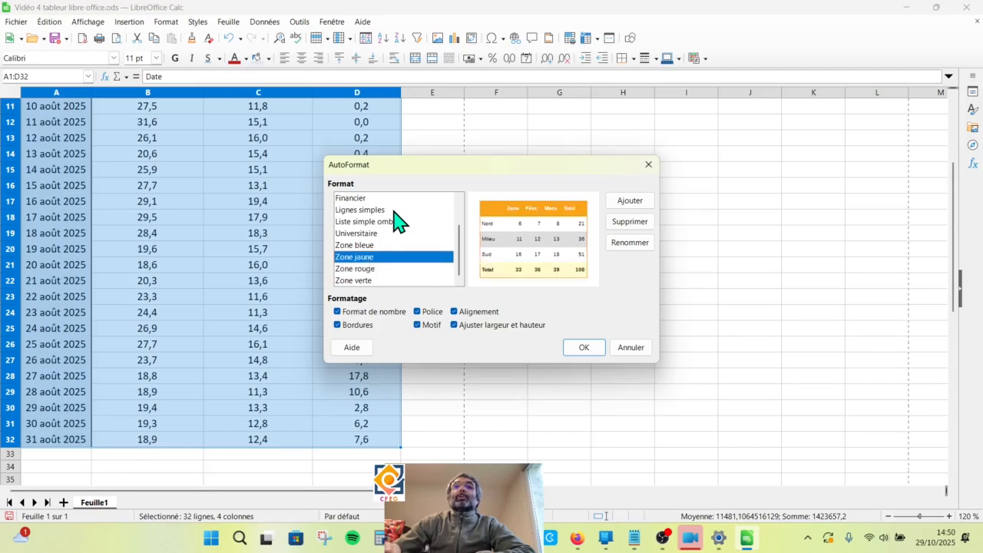
{"action": "key", "text": "Up"}
{"action": "key", "text": "Up"}
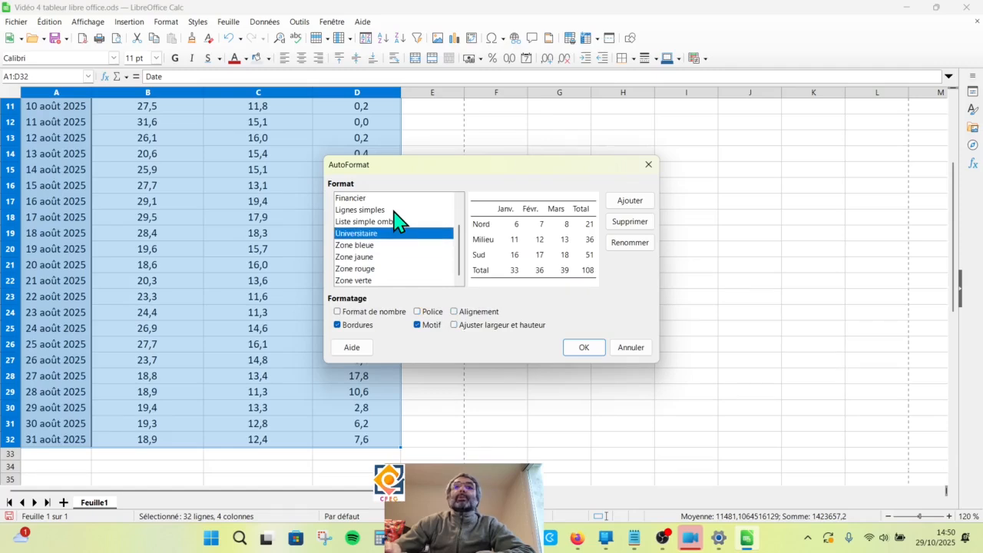
{"action": "key", "text": "Up"}
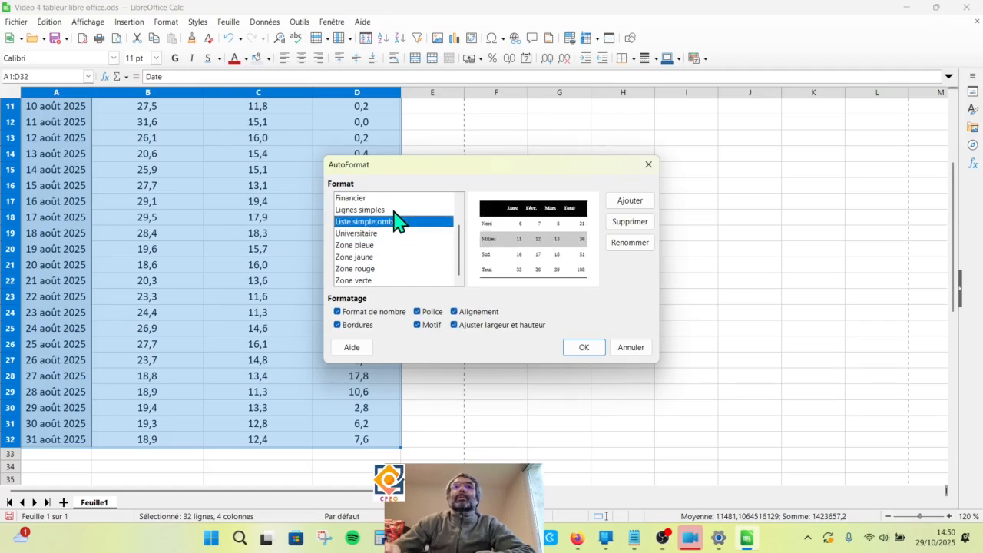
{"action": "key", "text": "Up"}
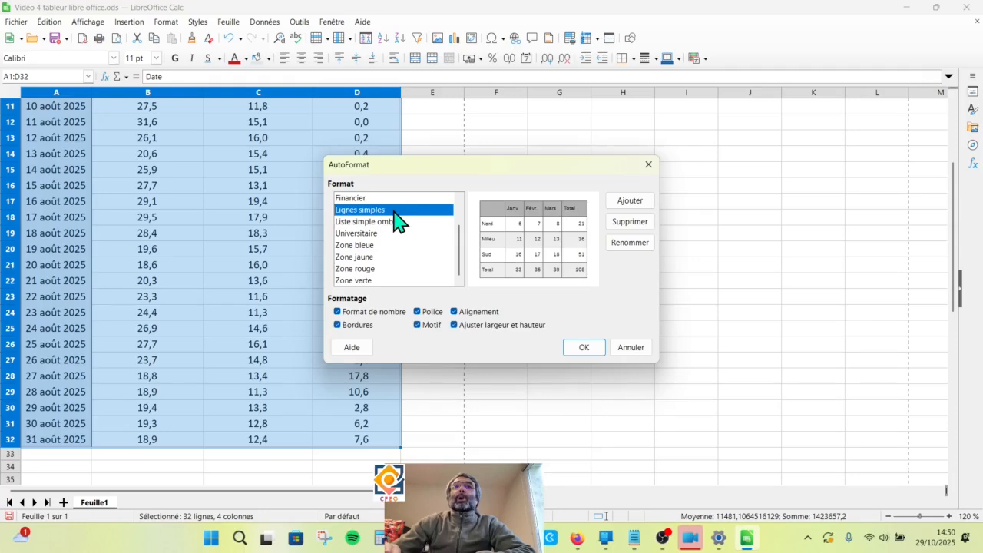
{"action": "key", "text": "Up"}
{"action": "key", "text": "Up"}
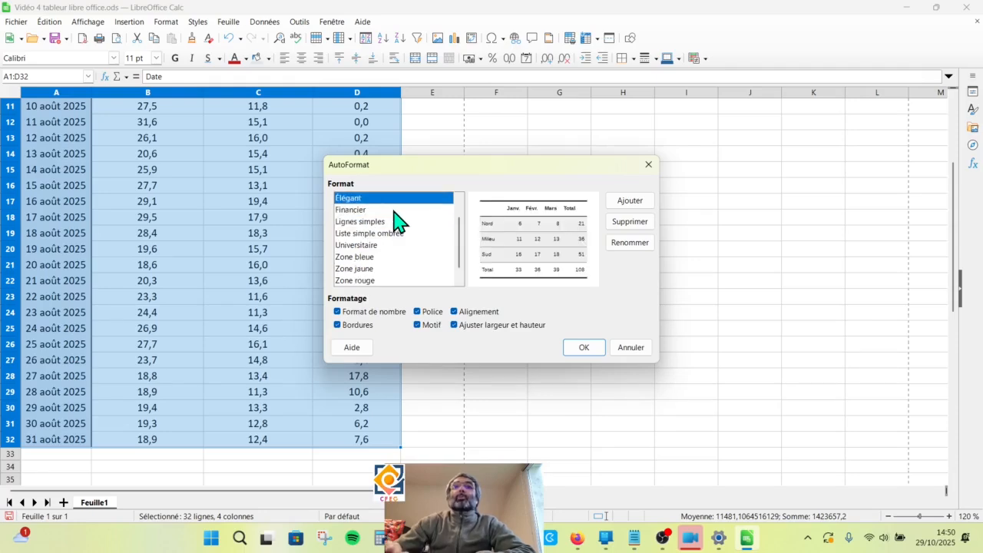
- Try the Lignes simples AutoFormat on A1:D32, keeping only borders and pattern and excluding number format, font, alignment and width/height adjustment
{"action": "key", "text": "Down"}
{"action": "key", "text": "Down"}
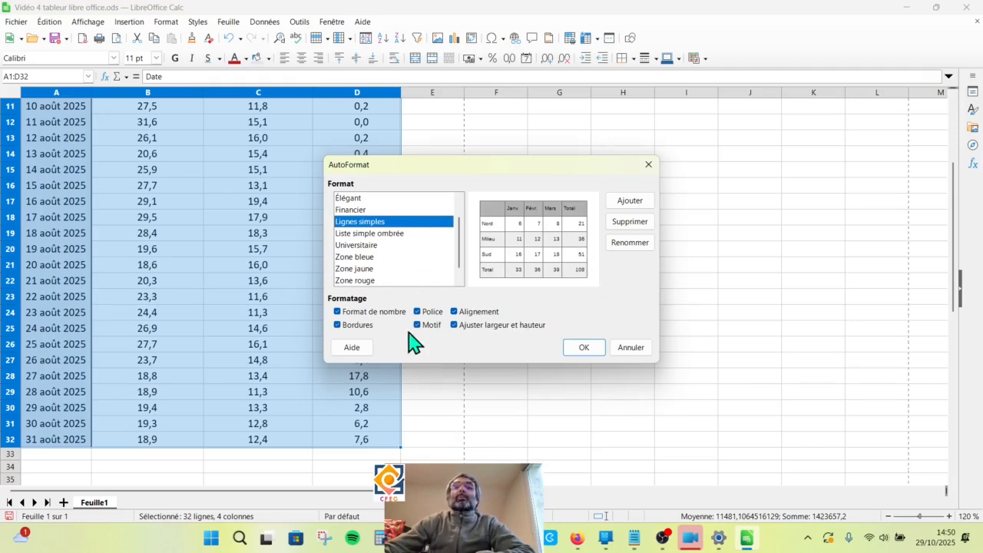
{"action": "left_click", "coordinate": [337, 312]}
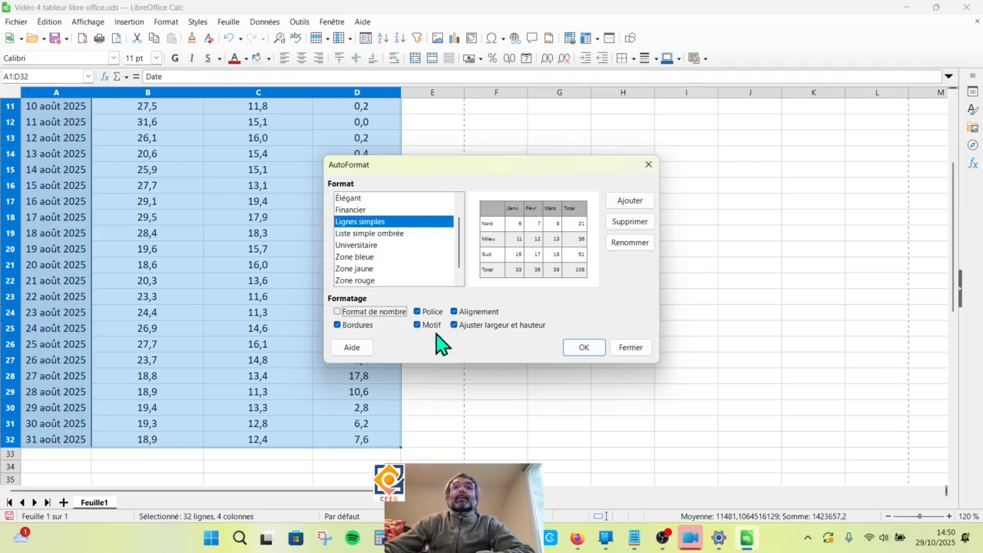
{"action": "left_click", "coordinate": [420, 314]}
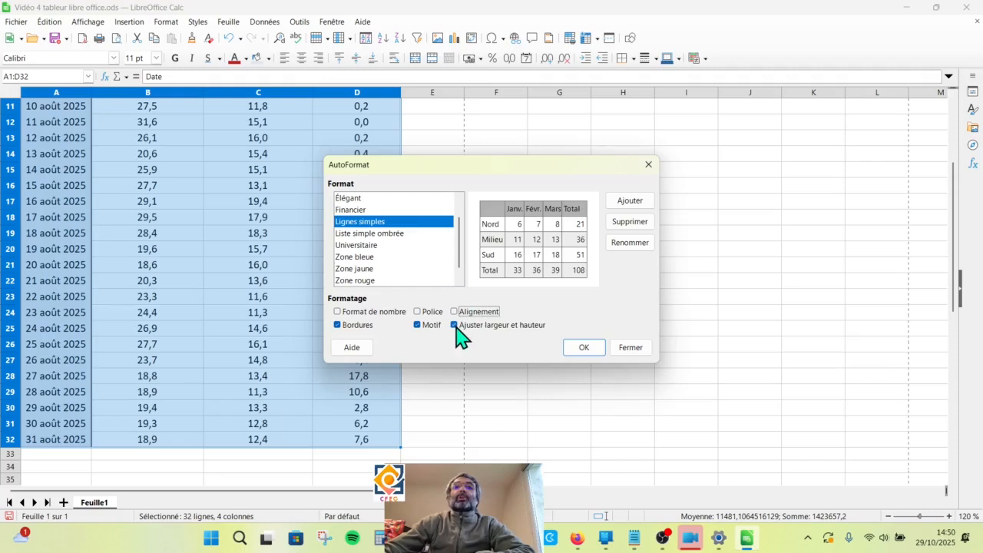
{"action": "left_click", "coordinate": [453, 325]}
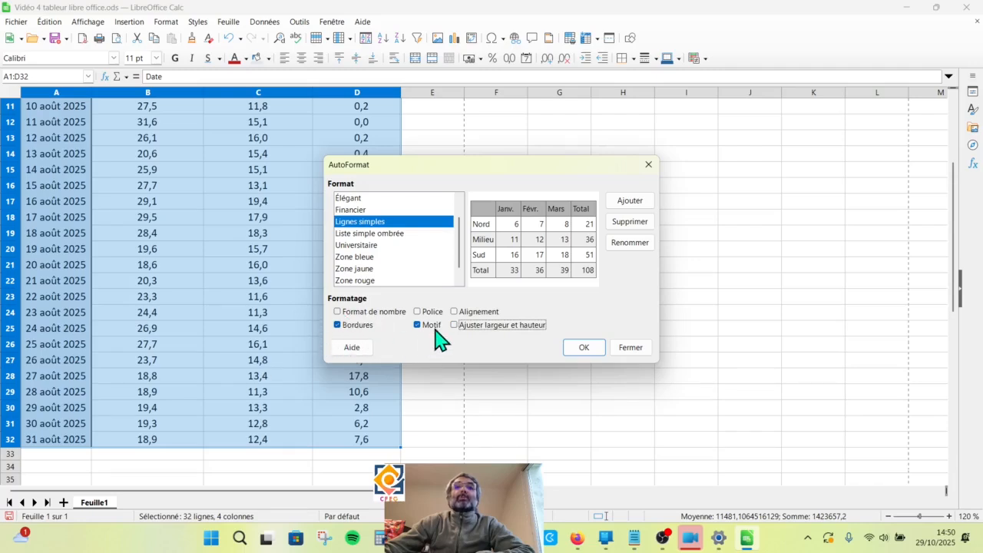
{"action": "left_click", "coordinate": [590, 353]}
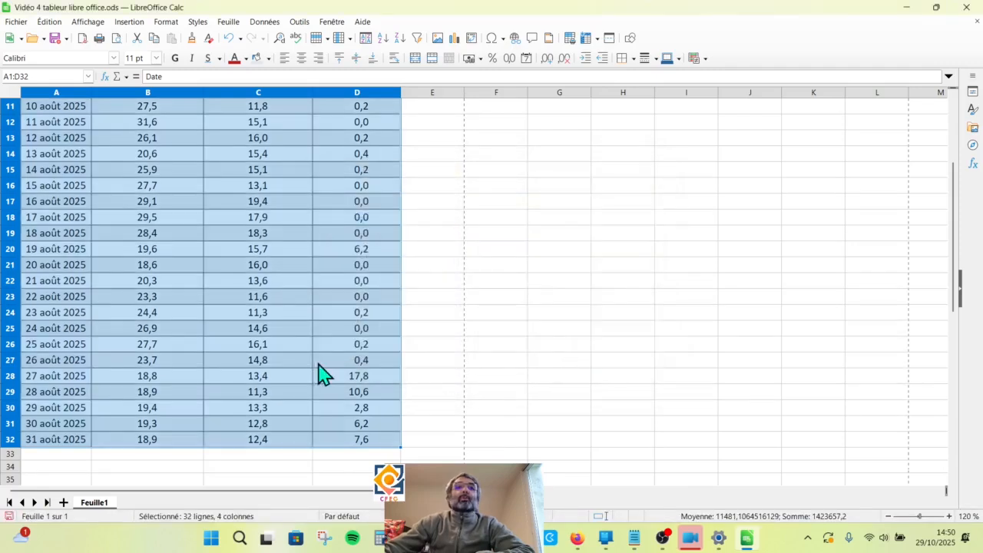
- Check the autoformatted table from the header row to the last date, and undo the AutoFormat
{"action": "scroll", "coordinate": [315, 375], "scroll_direction": "up", "scroll_amount": 1}
{"action": "scroll", "coordinate": [315, 375], "scroll_direction": "up", "scroll_amount": 3}
{"action": "left_click", "coordinate": [325, 340]}
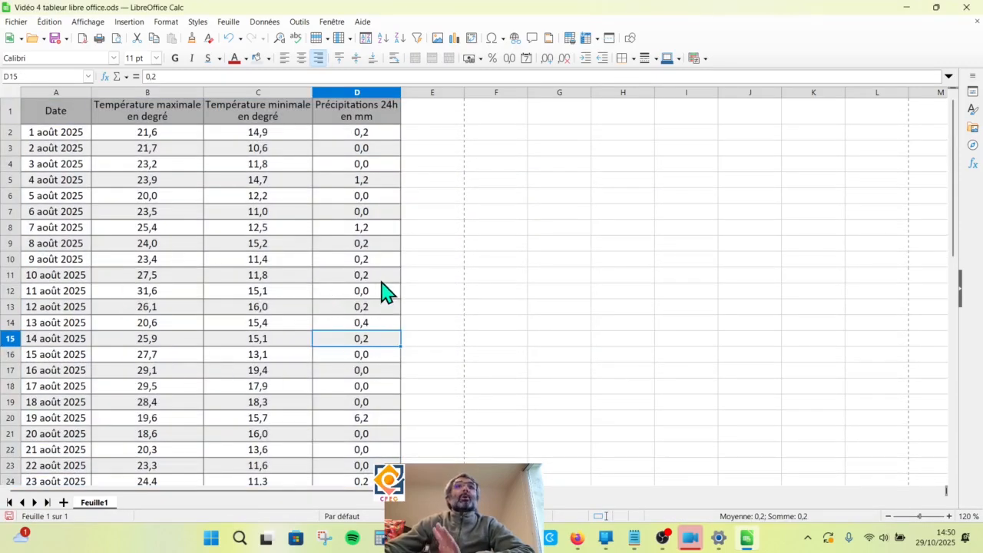
{"action": "left_click", "coordinate": [73, 119]}
{"action": "scroll", "coordinate": [215, 319], "scroll_direction": "down", "scroll_amount": 3}
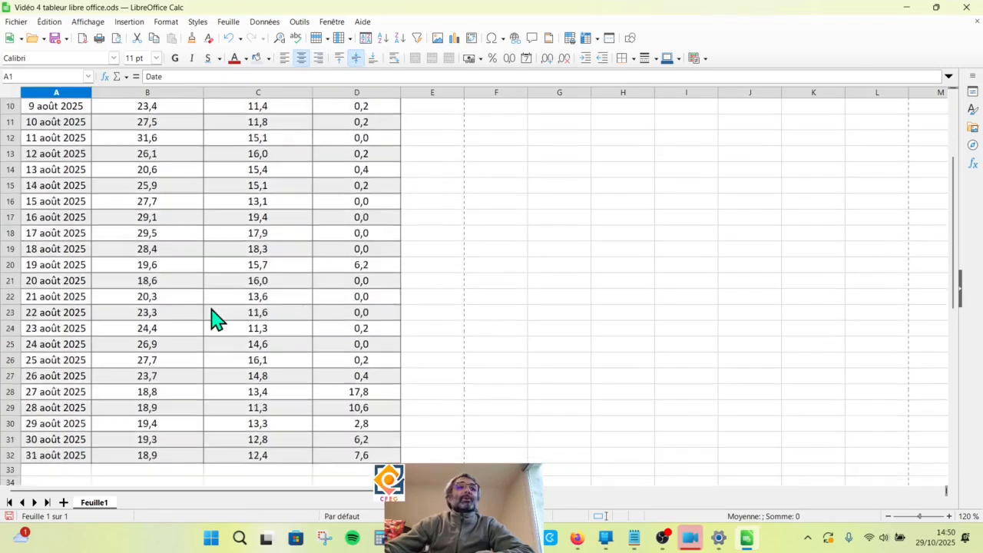
{"action": "scroll", "coordinate": [215, 319], "scroll_direction": "up", "scroll_amount": 3}
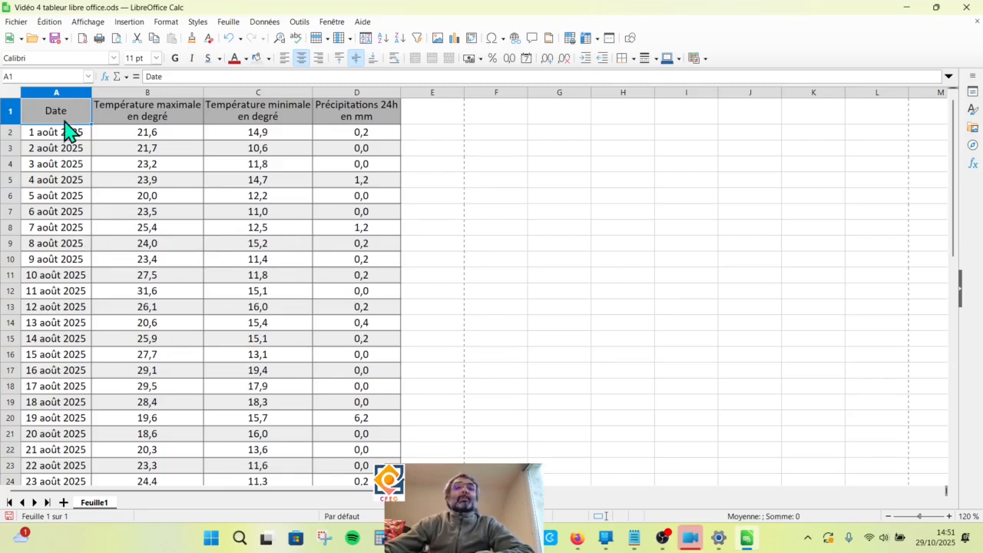
{"action": "left_click", "coordinate": [230, 40]}
{"action": "left_click", "coordinate": [238, 198]}
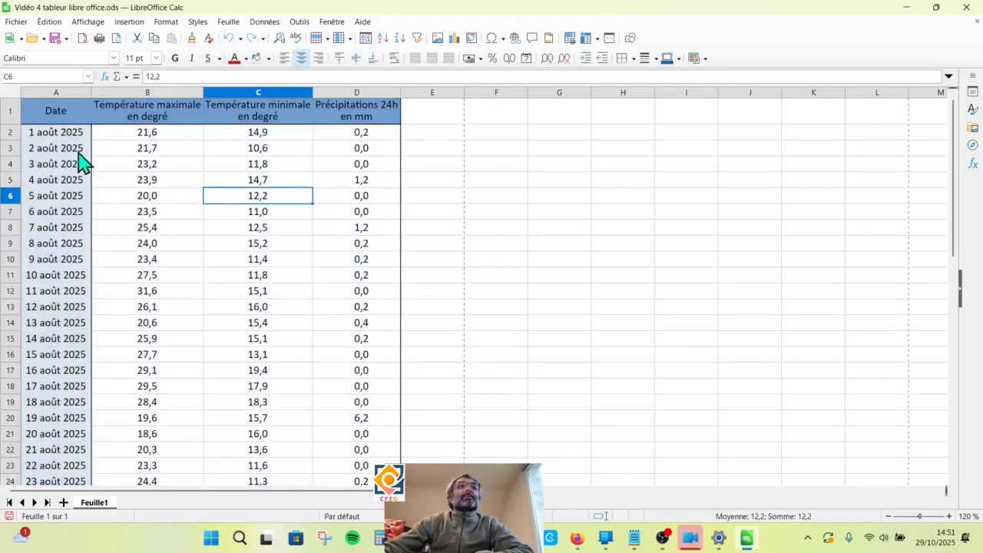
- Scroll down to the last August date and back up to examine how the header row behaves
{"action": "left_click", "coordinate": [61, 119]}
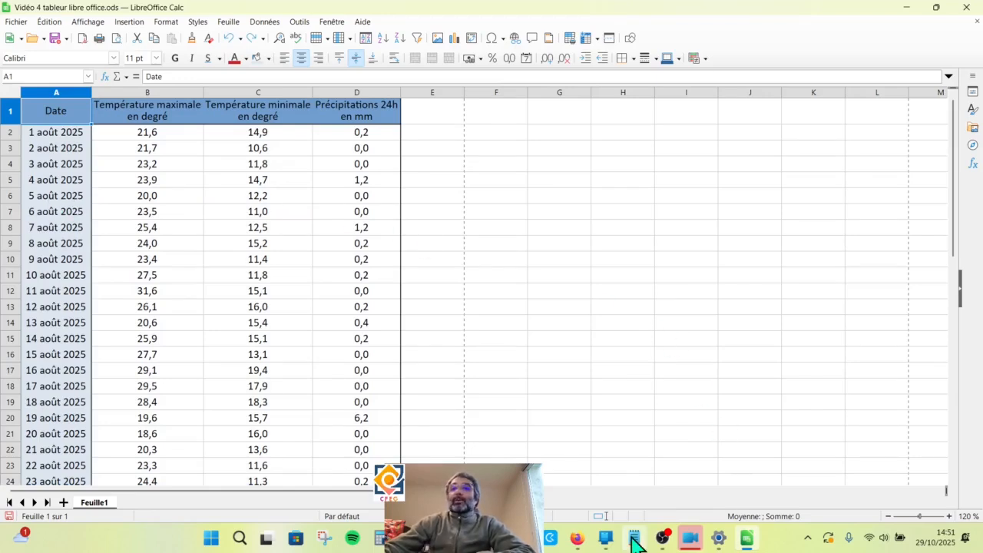
{"action": "mouse_move", "coordinate": [634, 540]}
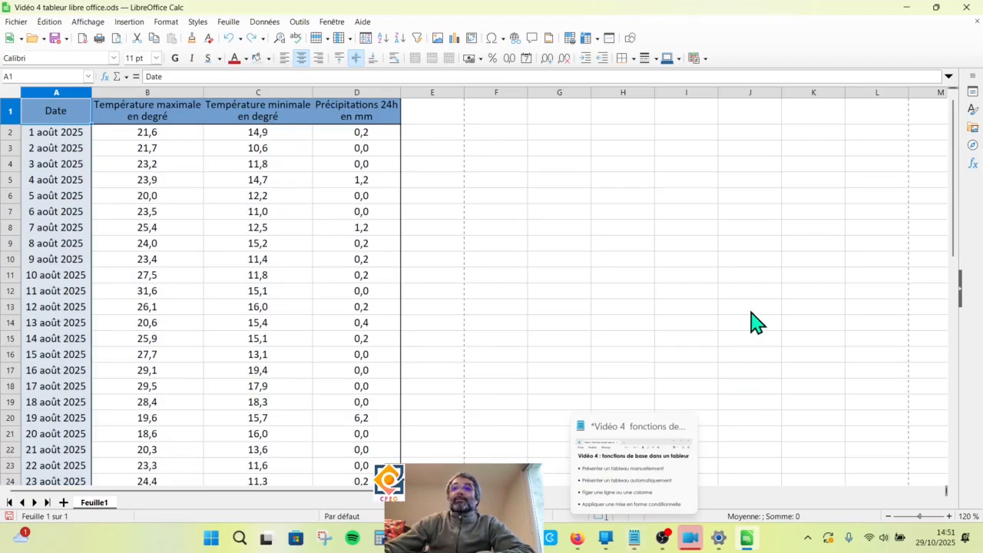
{"action": "left_click", "coordinate": [308, 229]}
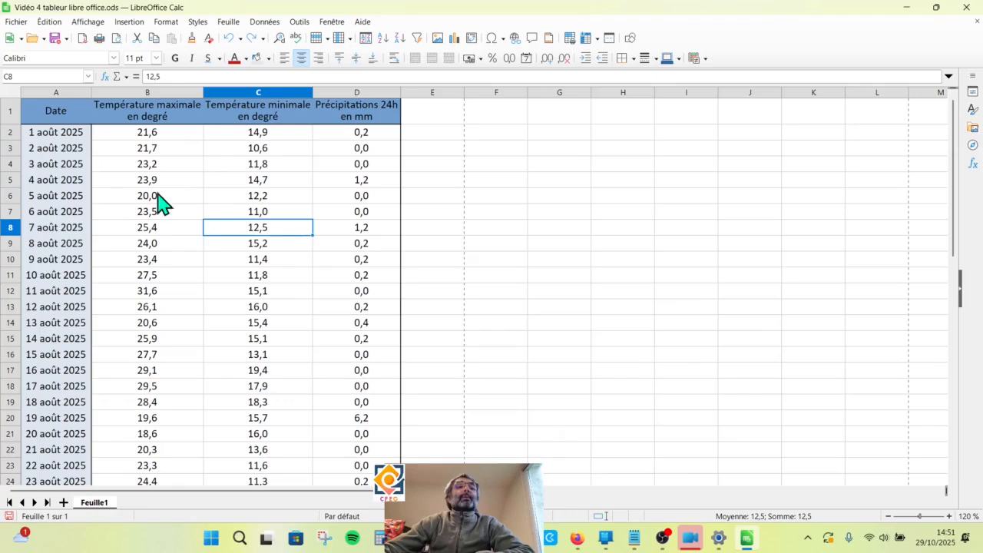
{"action": "left_click", "coordinate": [174, 135]}
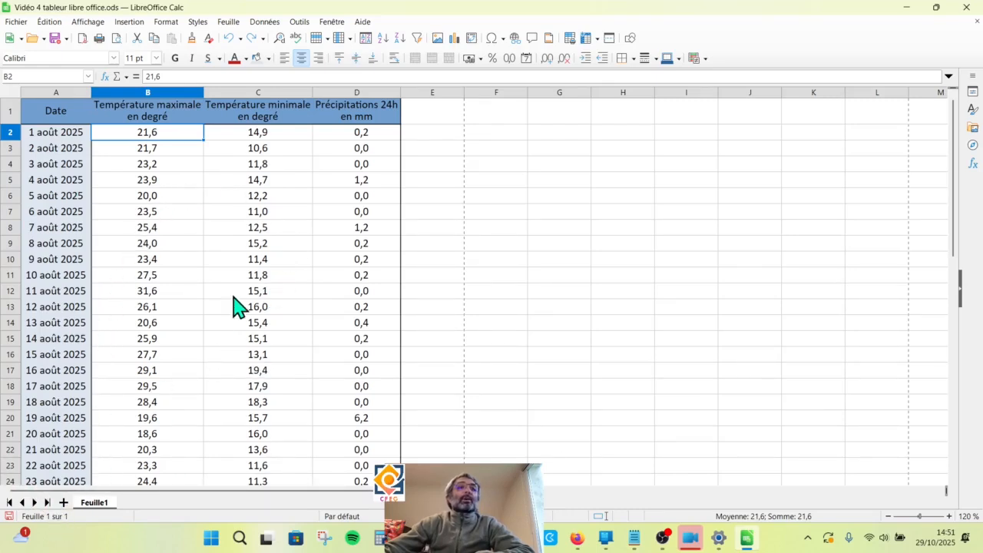
{"action": "scroll", "coordinate": [241, 321], "scroll_direction": "down", "scroll_amount": 4}
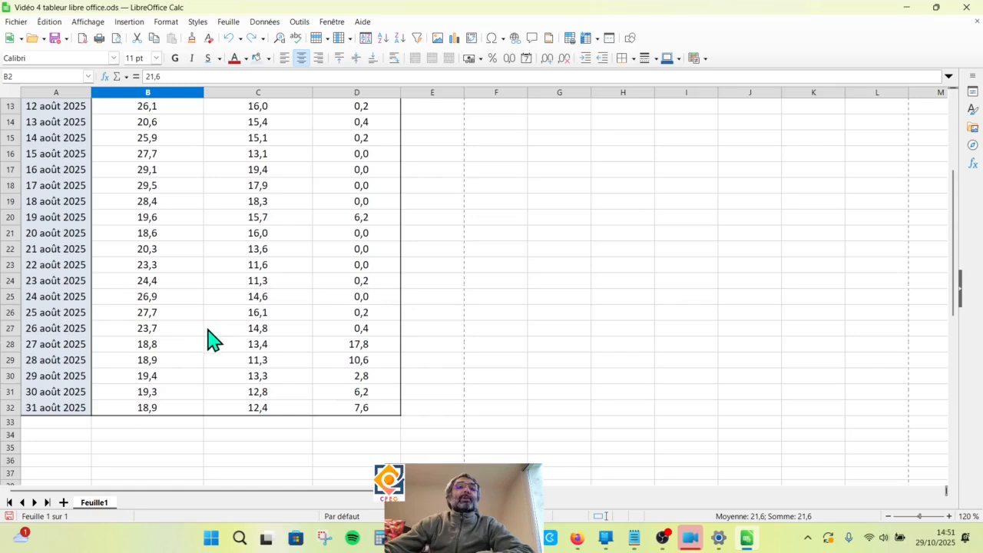
{"action": "scroll", "coordinate": [184, 388], "scroll_direction": "up", "scroll_amount": 4}
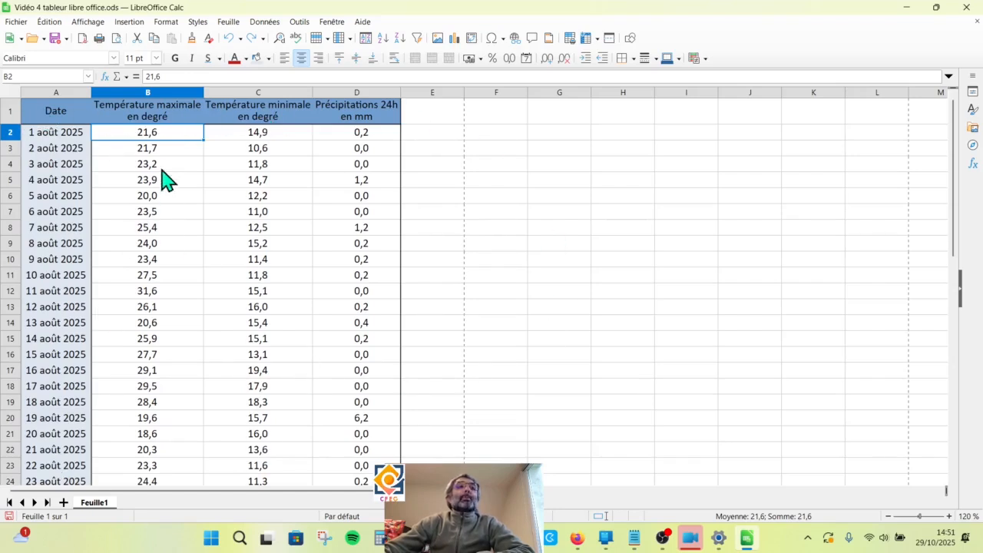
- Move along row 7 to column M to examine how the date column behaves, and return to cell A1
{"action": "left_click", "coordinate": [284, 214]}
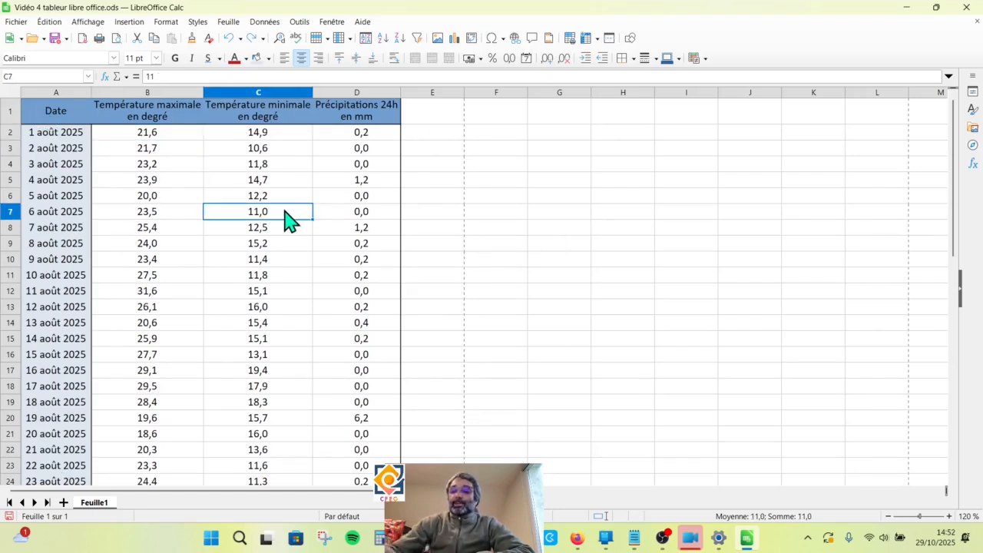
{"action": "key", "text": "Right"}
{"action": "key", "text": "Right"}
{"action": "key", "text": "Right"}
{"action": "key", "text": "Right"}
{"action": "key", "text": "Right"}
{"action": "key", "text": "Right"}
{"action": "key", "text": "Right"}
{"action": "key", "text": "Right"}
{"action": "key", "text": "Right"}
{"action": "key", "text": "Right"}
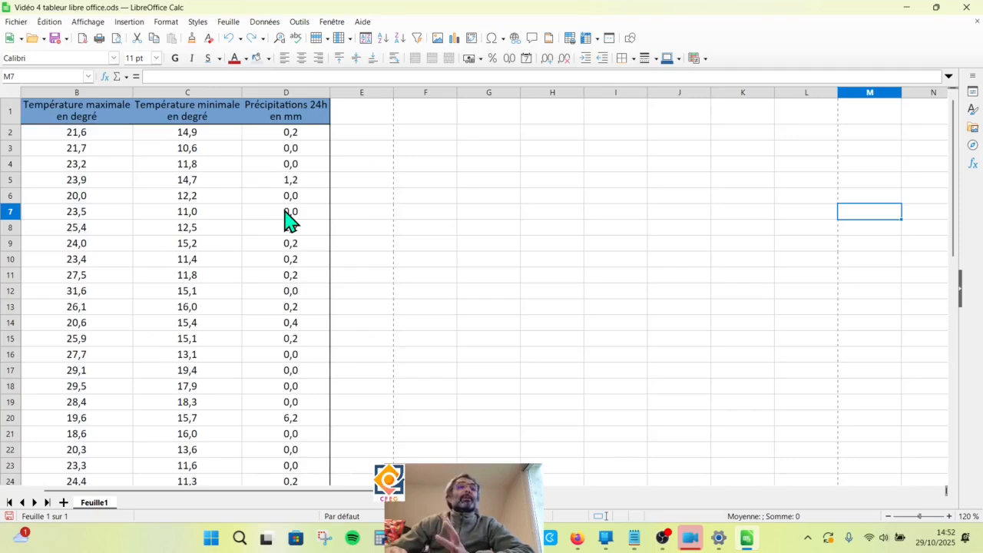
{"action": "key", "text": "Left"}
{"action": "key", "text": "Left"}
{"action": "key", "text": "Left"}
{"action": "key", "text": "Left"}
{"action": "key", "text": "Left"}
{"action": "key", "text": "Left"}
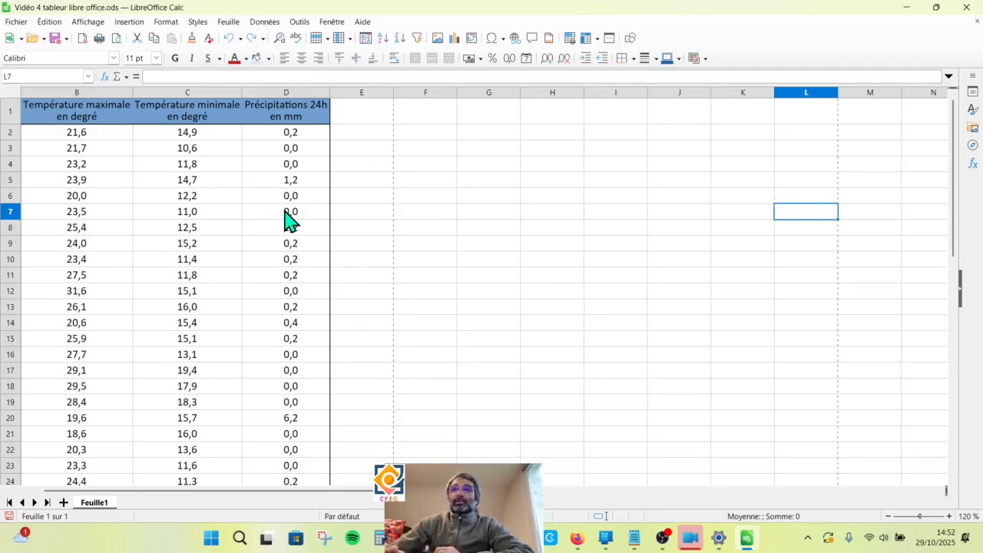
{"action": "key", "text": "Left"}
{"action": "key", "text": "Left"}
{"action": "key", "text": "Left"}
{"action": "key", "text": "Left"}
{"action": "key", "text": "Left"}
{"action": "key", "text": "Left"}
{"action": "key", "text": "Up"}
{"action": "key", "text": "Up"}
{"action": "key", "text": "Up"}
{"action": "key", "text": "Up"}
{"action": "key", "text": "Up"}
{"action": "key", "text": "Up"}
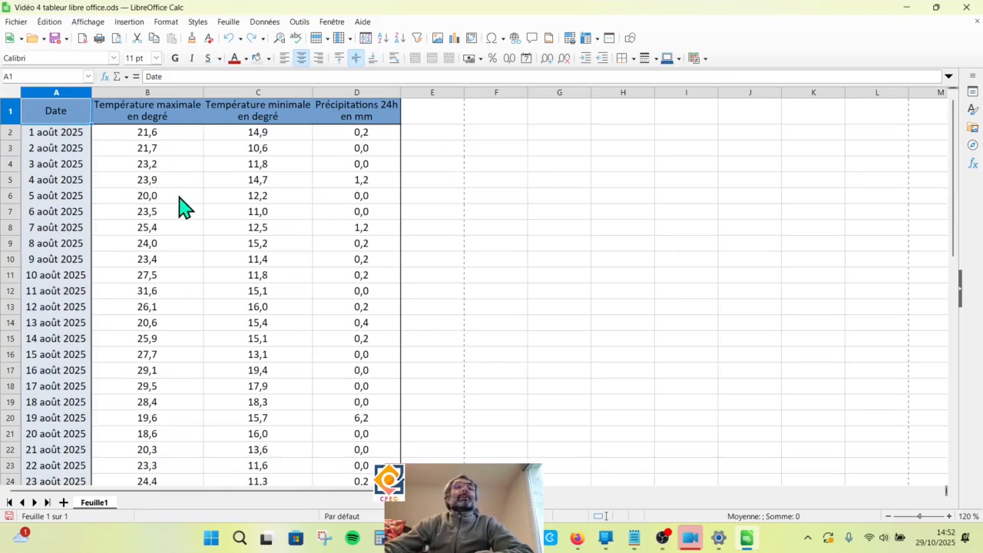
- Freeze the first row and the first column of the sheet
{"action": "left_click", "coordinate": [598, 39]}
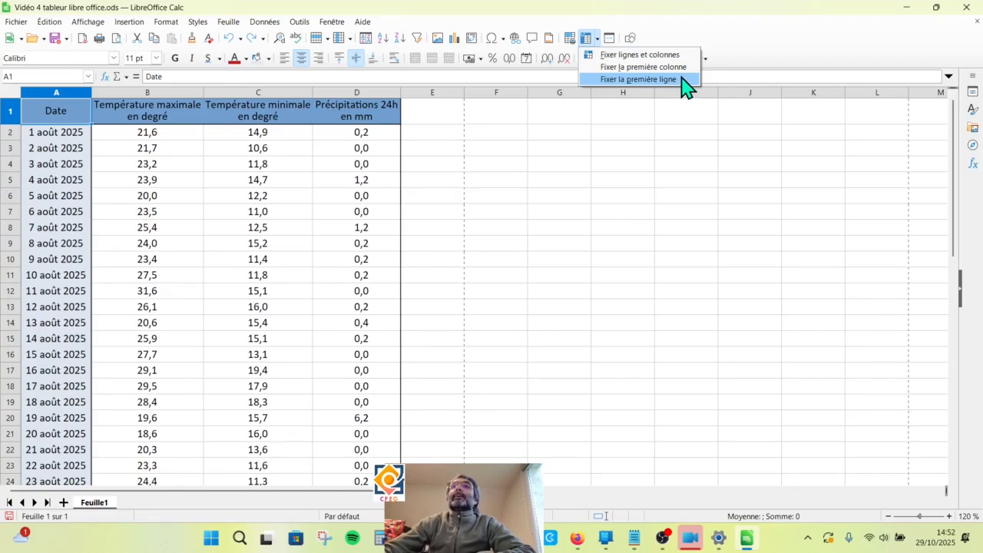
{"action": "left_click", "coordinate": [681, 77]}
{"action": "left_click", "coordinate": [597, 38]}
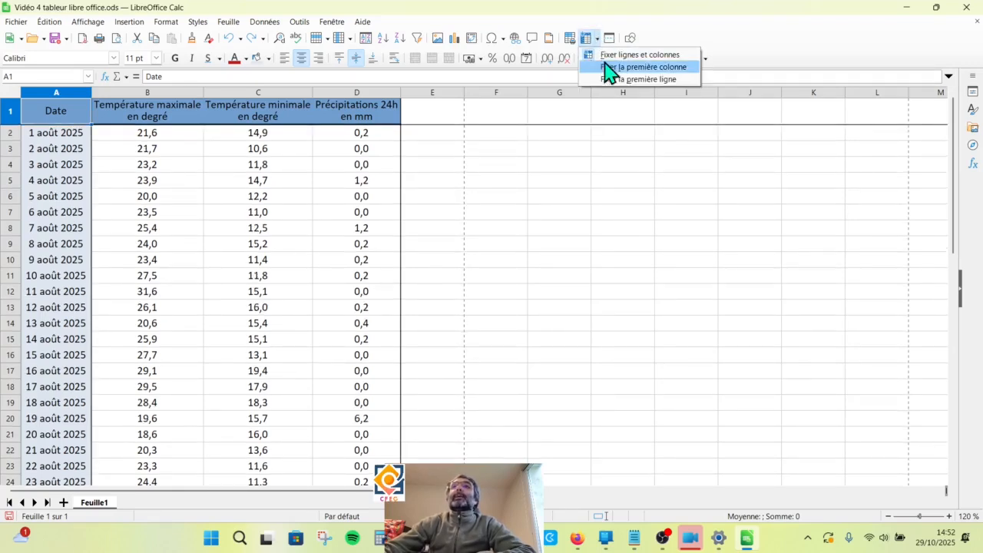
{"action": "left_click", "coordinate": [605, 67]}
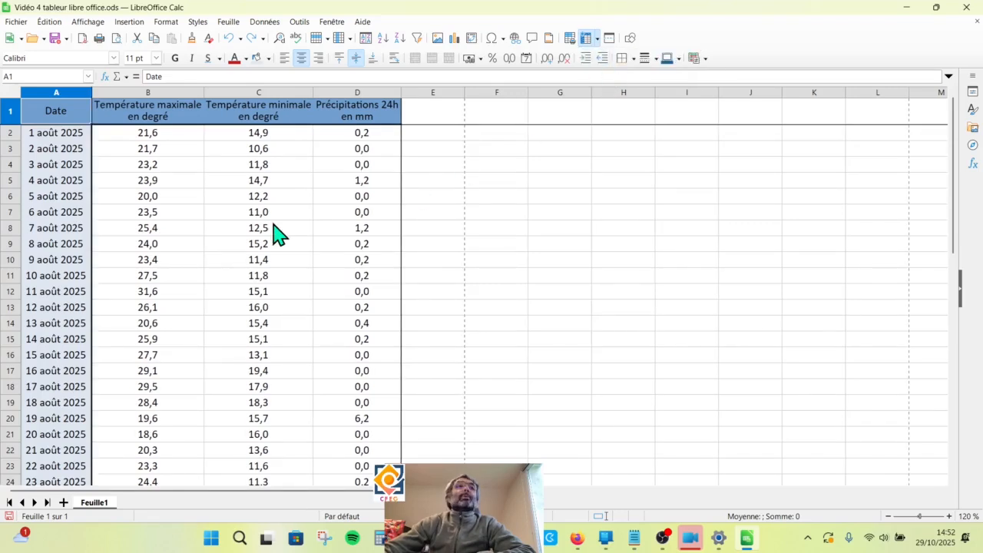
- Scroll from the first to the last August date to examine how the frozen header row behaves
{"action": "left_click", "coordinate": [145, 138]}
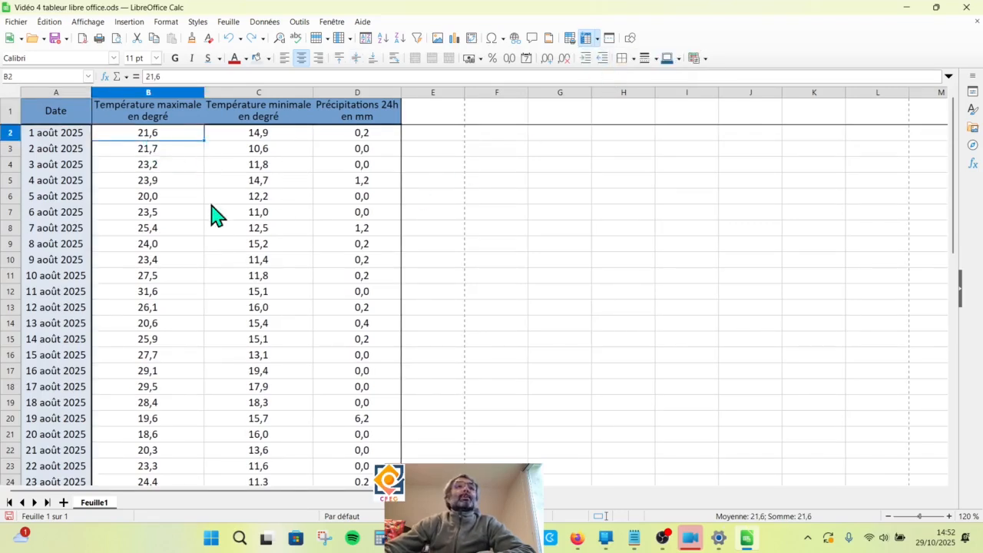
{"action": "scroll", "coordinate": [195, 240], "scroll_direction": "down", "scroll_amount": 1}
{"action": "scroll", "coordinate": [195, 248], "scroll_direction": "down", "scroll_amount": 7}
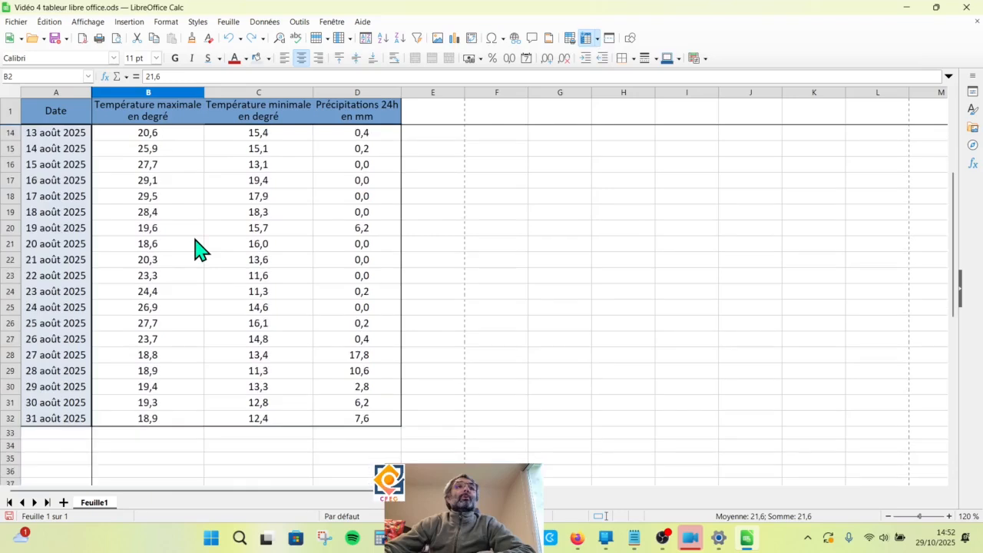
{"action": "scroll", "coordinate": [196, 247], "scroll_direction": "down", "scroll_amount": 1}
{"action": "left_click", "coordinate": [148, 228]}
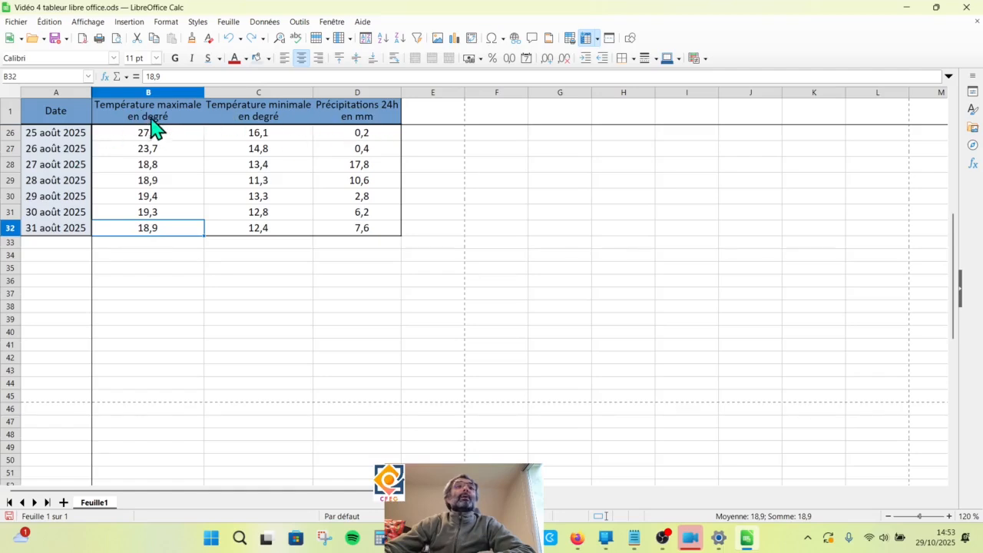
{"action": "left_click", "coordinate": [177, 215]}
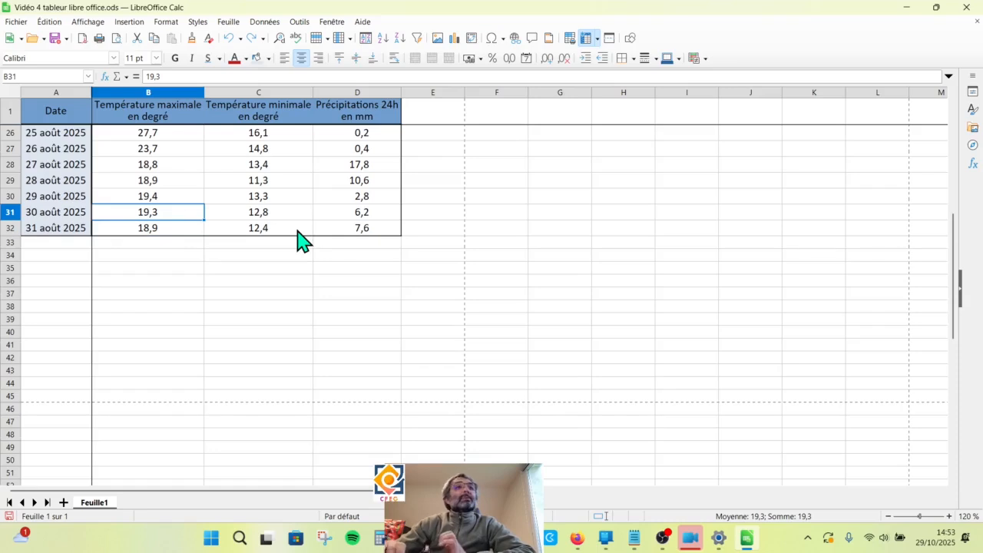
- Move along row 31 to column P and back to column D to examine how the frozen date column behaves
{"action": "key", "text": "Right"}
{"action": "key", "text": "Right"}
{"action": "key", "text": "Right"}
{"action": "key", "text": "Right"}
{"action": "key", "text": "Right"}
{"action": "key", "text": "Right"}
{"action": "key", "text": "Right"}
{"action": "key", "text": "Right"}
{"action": "key", "text": "Right"}
{"action": "key", "text": "Right"}
{"action": "key", "text": "Right"}
{"action": "key", "text": "Right"}
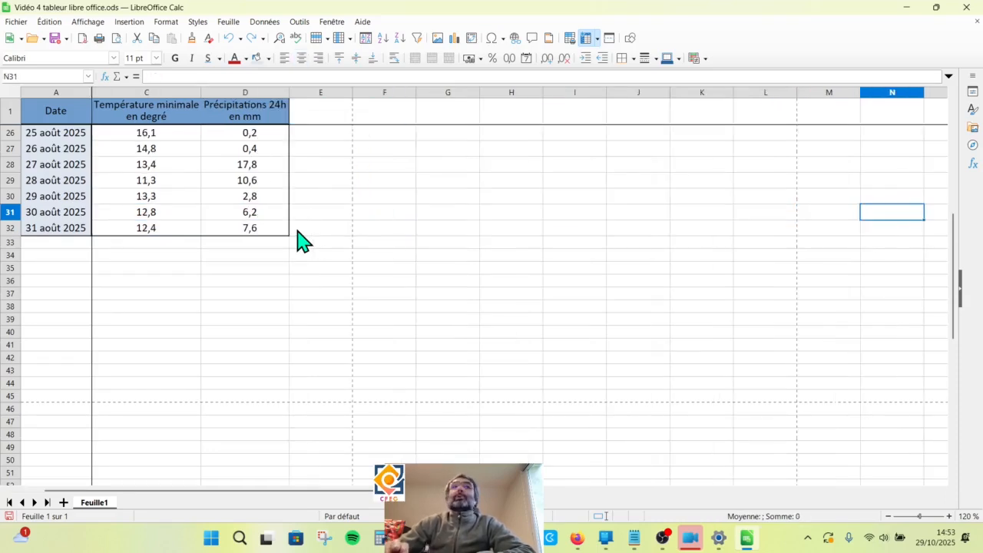
{"action": "key", "text": "Right"}
{"action": "key", "text": "Right"}
{"action": "key", "text": "Left"}
{"action": "key", "text": "Left"}
{"action": "key", "text": "Left"}
{"action": "key", "text": "Left"}
{"action": "key", "text": "Left"}
{"action": "key", "text": "Left"}
{"action": "key", "text": "Left"}
{"action": "key", "text": "Left"}
{"action": "key", "text": "Left"}
{"action": "key", "text": "Left"}
{"action": "key", "text": "Left"}
{"action": "key", "text": "Left"}
- Move up column D to its header cell D1 to examine how the frozen header row behaves
{"action": "key", "text": "Up"}
{"action": "key", "text": "Up"}
{"action": "key", "text": "Up"}
{"action": "key", "text": "Up"}
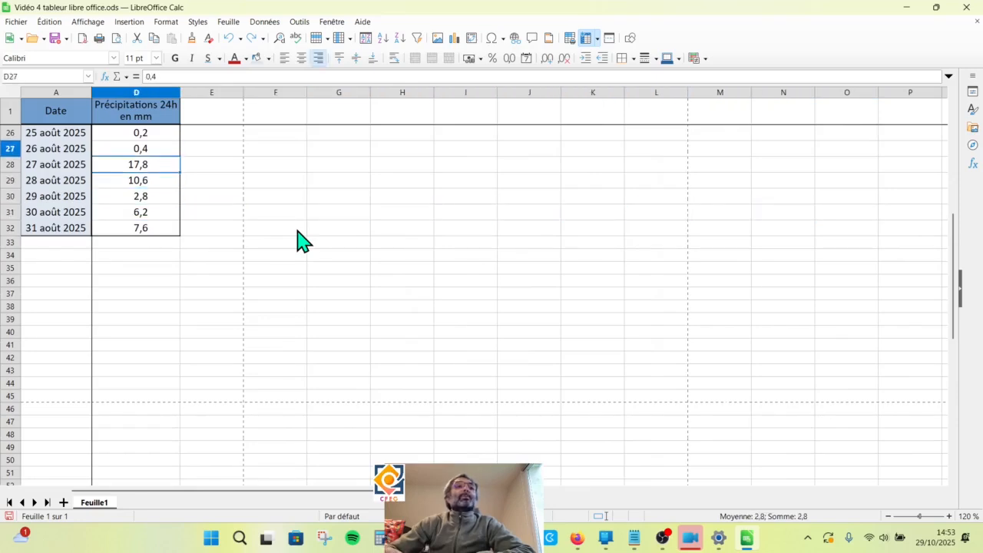
{"action": "key", "text": "Up"}
{"action": "key", "text": "Up"}
{"action": "key", "text": "Up"}
{"action": "key", "text": "Up"}
{"action": "key", "text": "Up"}
{"action": "key", "text": "Up"}
{"action": "key", "text": "Up"}
{"action": "key", "text": "Up"}
{"action": "key", "text": "Up"}
{"action": "key", "text": "Up"}
{"action": "key", "text": "Up"}
{"action": "key", "text": "Up"}
{"action": "key", "text": "Up"}
{"action": "key", "text": "Up"}
{"action": "key", "text": "ctrl+Up"}
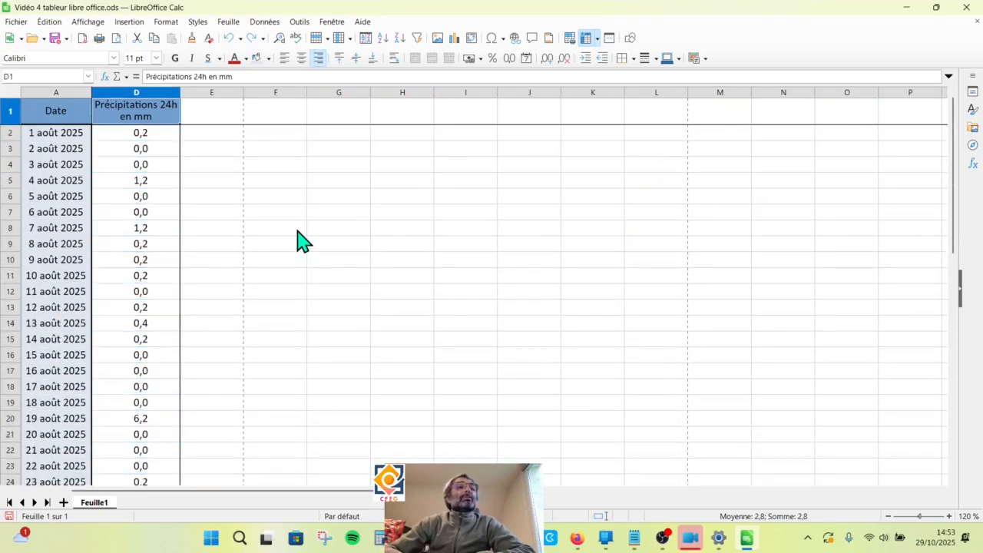
- Move down to row 10, then across to column A and on to column E to examine how hidden columns return
{"action": "key", "text": "Down"}
{"action": "key", "text": "Down"}
{"action": "key", "text": "Down"}
{"action": "key", "text": "Down"}
{"action": "key", "text": "Down"}
{"action": "key", "text": "Down"}
{"action": "key", "text": "Down"}
{"action": "key", "text": "Down"}
{"action": "key", "text": "Down"}
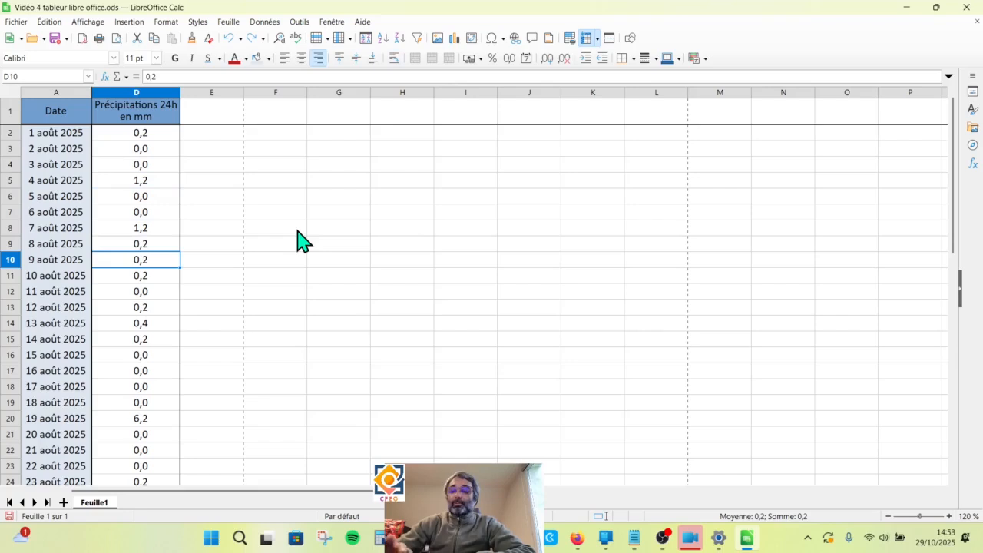
{"action": "key", "text": "Left"}
{"action": "key", "text": "Left"}
{"action": "key", "text": "Left"}
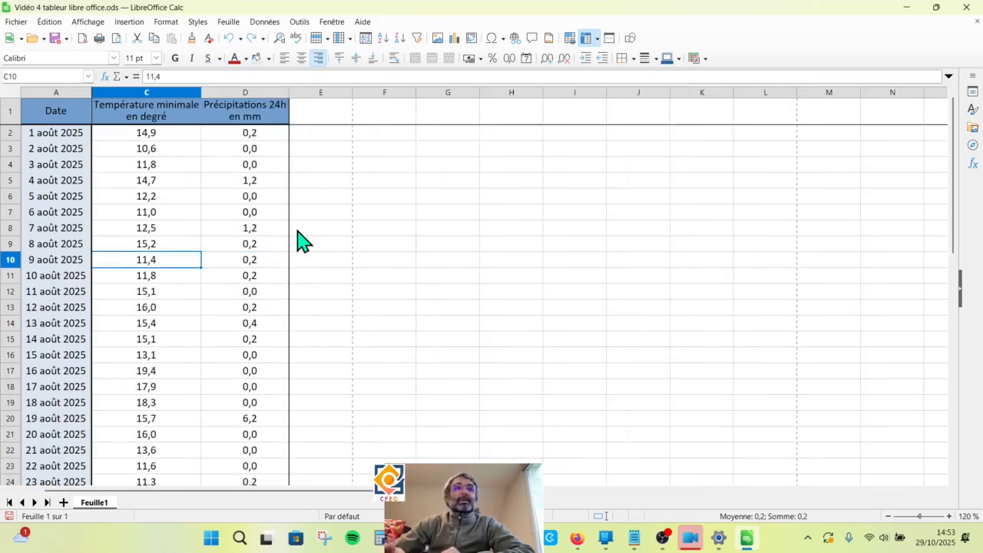
{"action": "key", "text": "Right"}
{"action": "key", "text": "Right"}
{"action": "key", "text": "Right"}
{"action": "key", "text": "Right"}
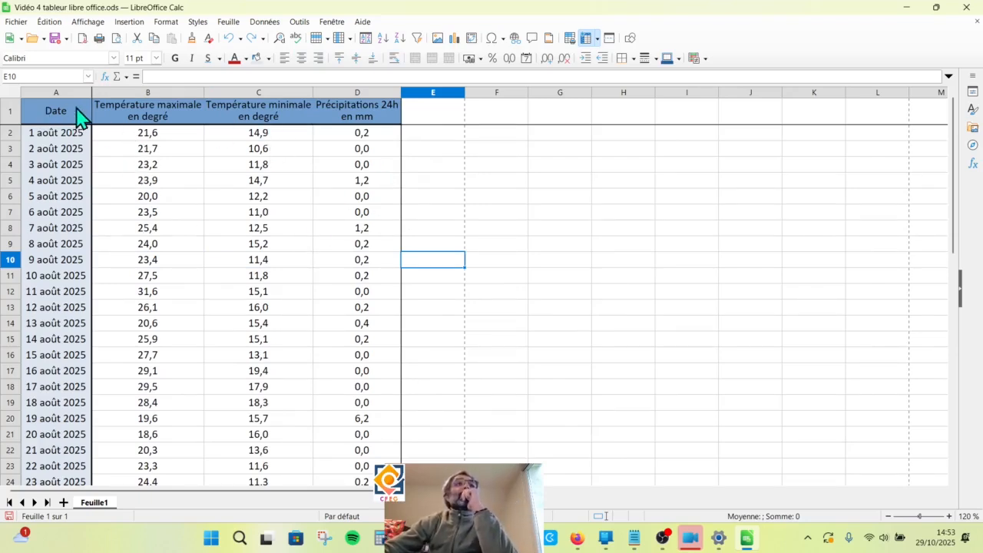
- Unfreeze the sheet's rows and columns, and scroll through the table to check the header row
{"action": "left_click", "coordinate": [598, 39]}
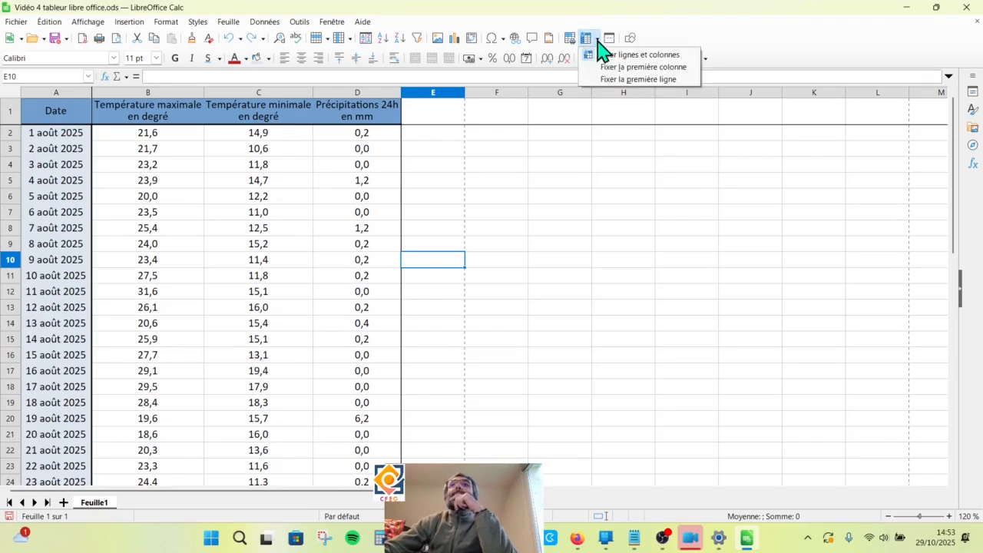
{"action": "left_click", "coordinate": [642, 56]}
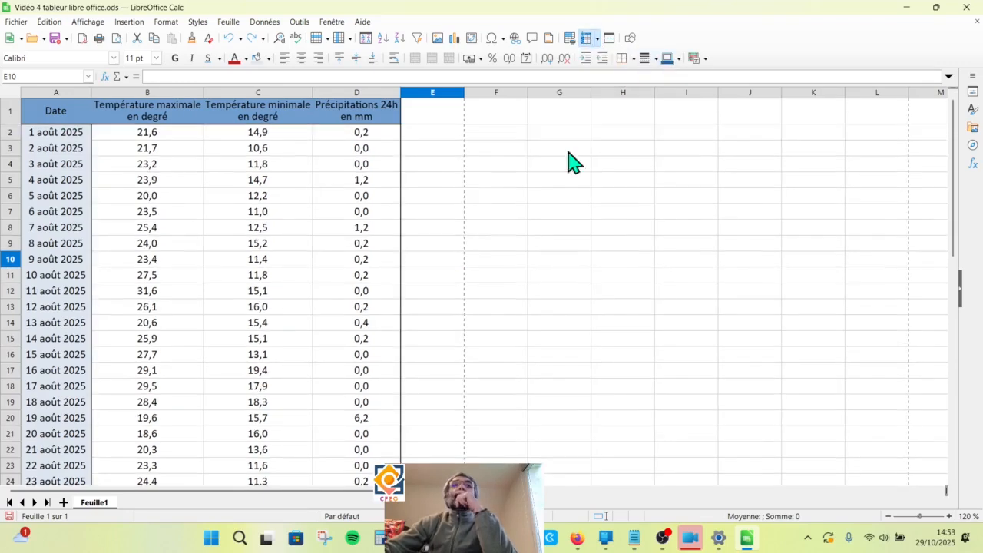
{"action": "scroll", "coordinate": [283, 296], "scroll_direction": "down", "scroll_amount": 2}
{"action": "scroll", "coordinate": [283, 296], "scroll_direction": "up", "scroll_amount": 1}
{"action": "left_click", "coordinate": [597, 39]}
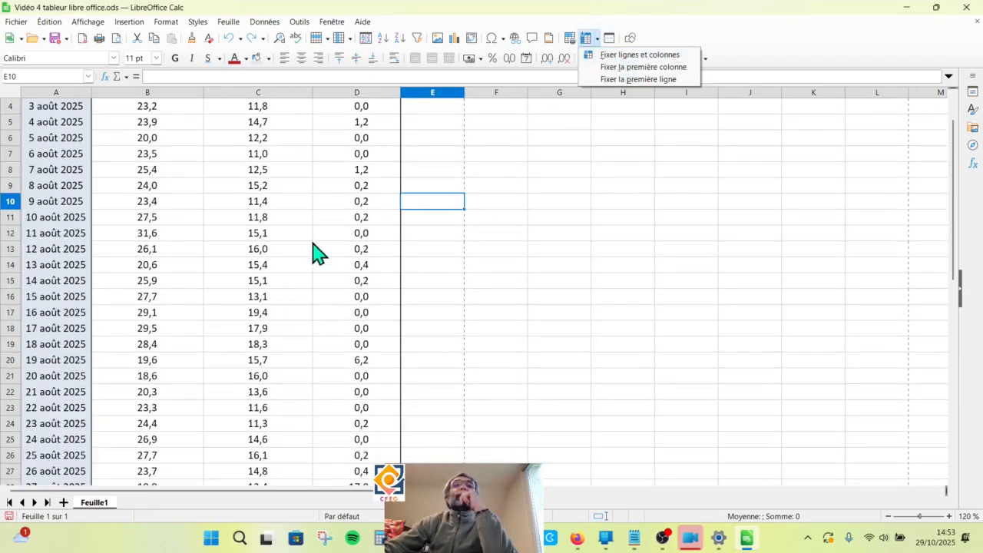
{"action": "left_click", "coordinate": [215, 206]}
{"action": "scroll", "coordinate": [223, 230], "scroll_direction": "up", "scroll_amount": 1}
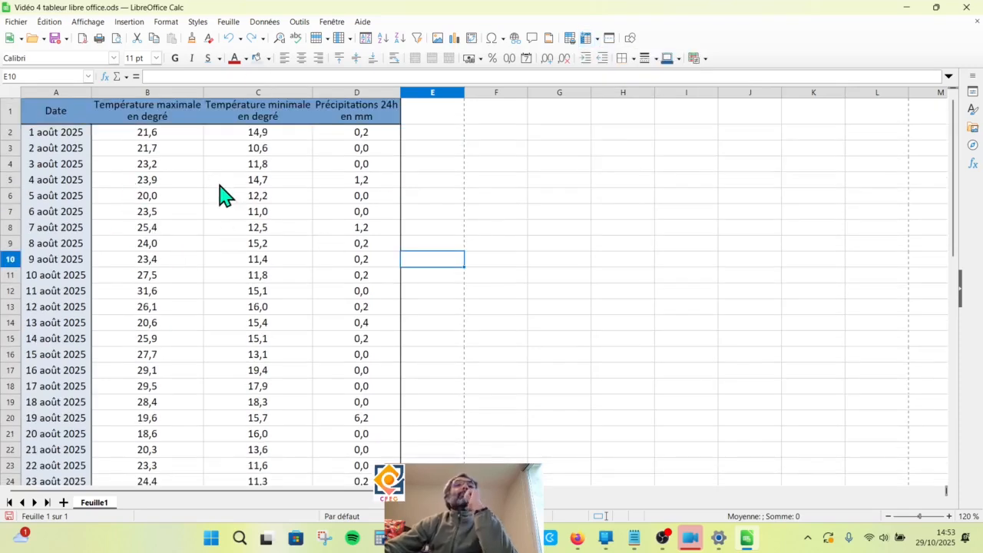
- Freeze the rows above and the columns before cell C5
{"action": "left_click", "coordinate": [282, 183]}
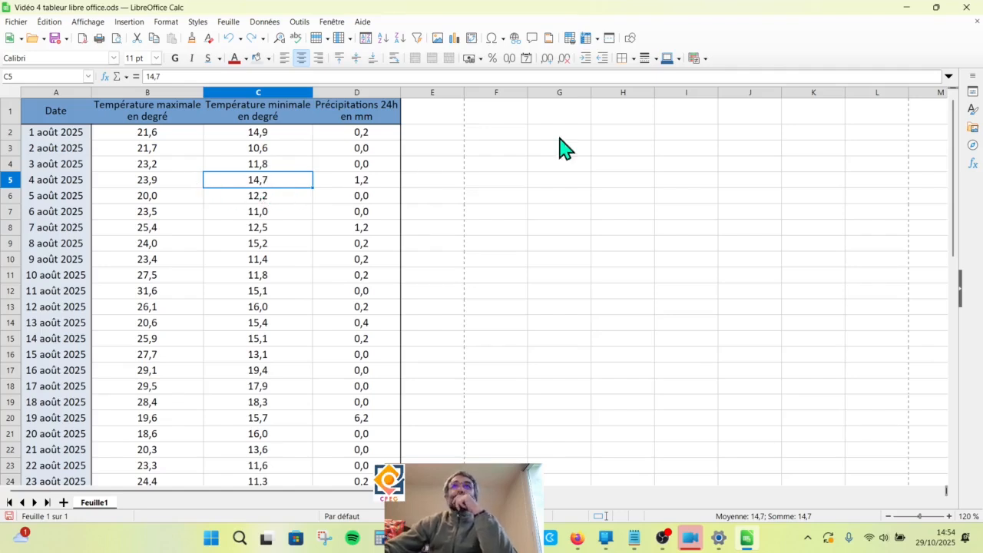
{"action": "left_click", "coordinate": [600, 38]}
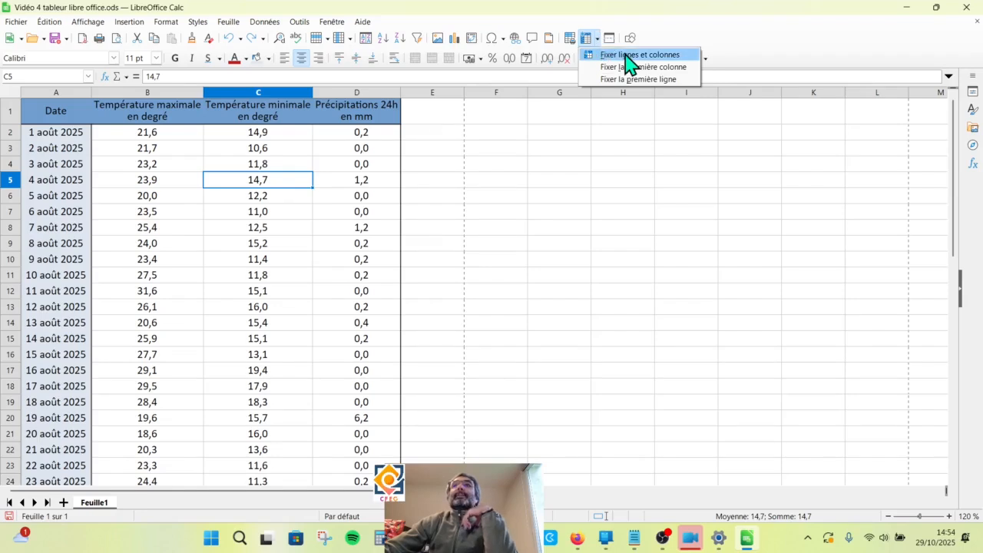
{"action": "left_click", "coordinate": [627, 55]}
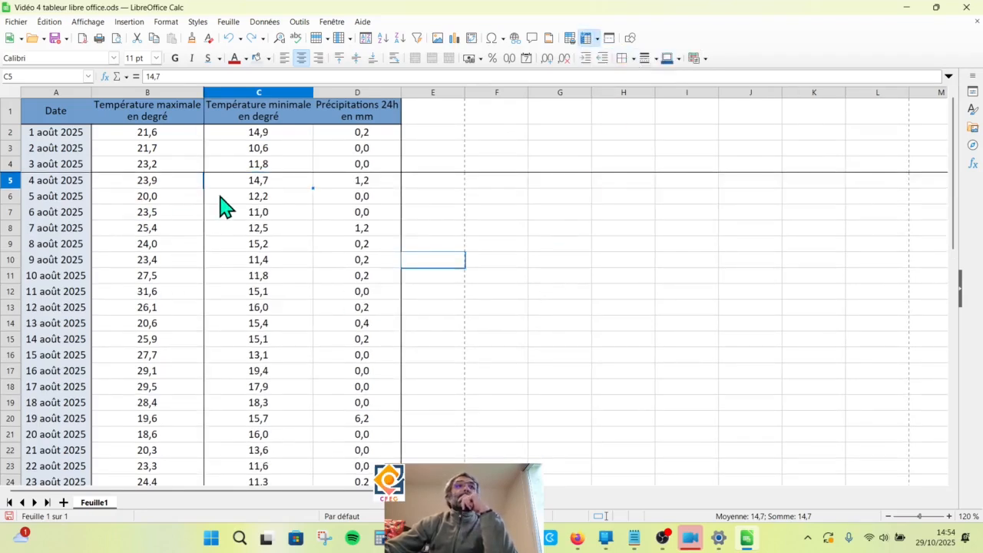
- Scroll the dates down and up to examine which rows stay fixed with the freeze at cell C5
{"action": "scroll", "coordinate": [333, 259], "scroll_direction": "down", "scroll_amount": 5}
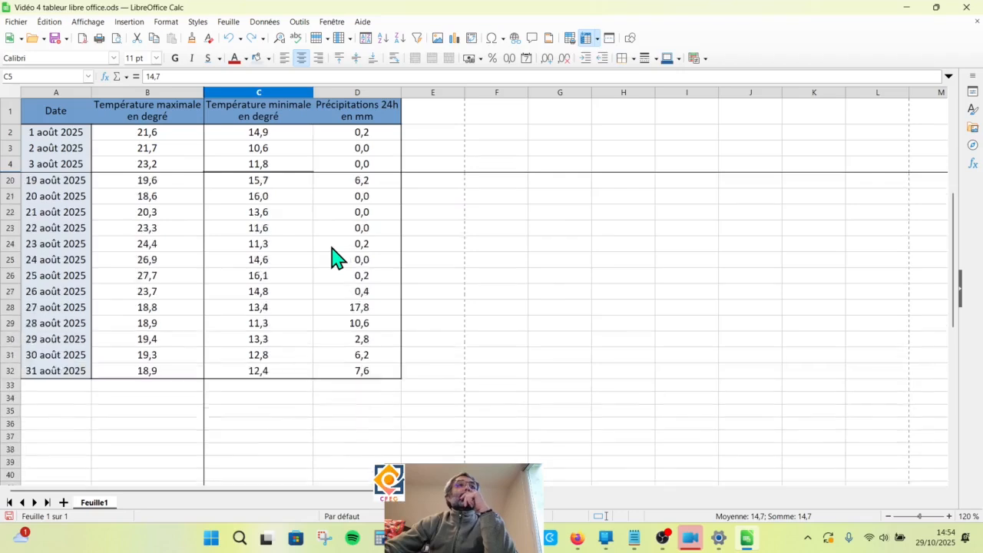
{"action": "scroll", "coordinate": [333, 259], "scroll_direction": "up", "scroll_amount": 5}
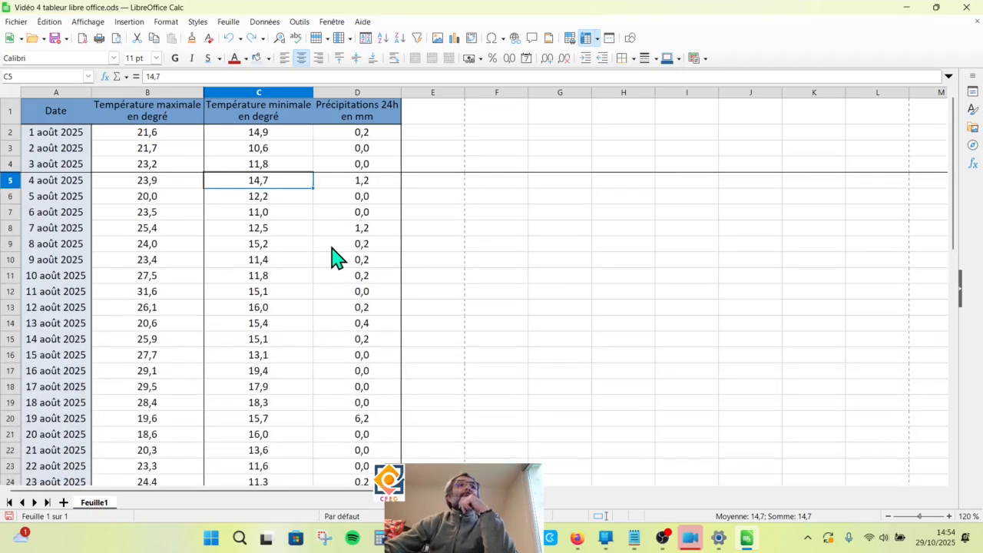
{"action": "scroll", "coordinate": [333, 259], "scroll_direction": "down", "scroll_amount": 2}
{"action": "scroll", "coordinate": [333, 259], "scroll_direction": "down", "scroll_amount": 2}
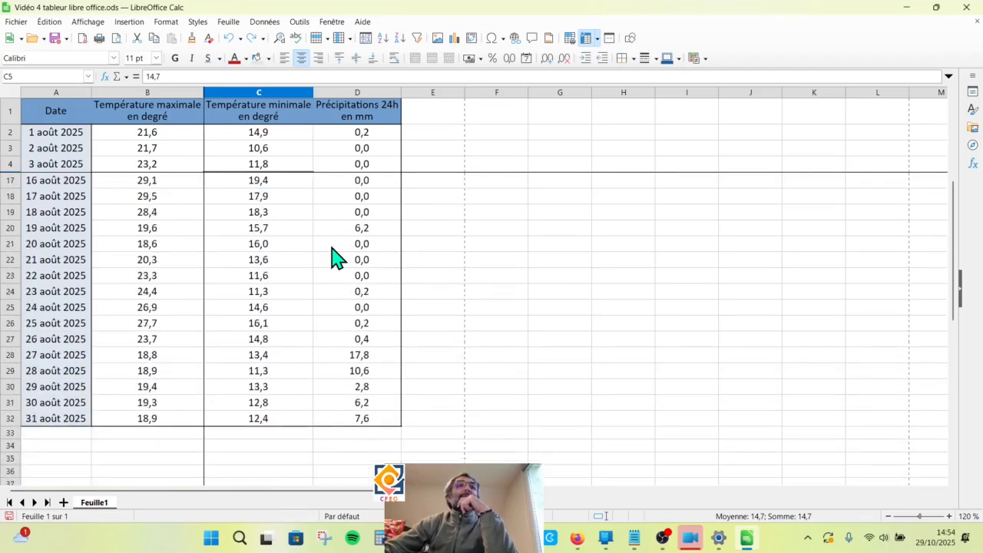
- Move along row 17 to column O and return to column A to examine which columns stay fixed
{"action": "left_click", "coordinate": [296, 181]}
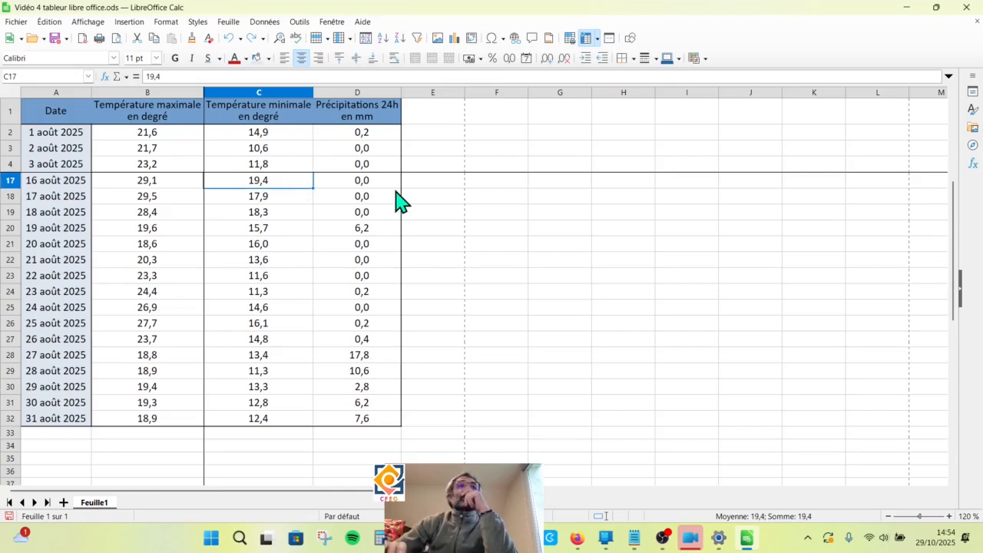
{"action": "key", "text": "Right"}
{"action": "key", "text": "Right"}
{"action": "key", "text": "Right"}
{"action": "key", "text": "Right"}
{"action": "key", "text": "Right"}
{"action": "key", "text": "Right"}
{"action": "key", "text": "Right"}
{"action": "key", "text": "Right"}
{"action": "key", "text": "Right"}
{"action": "key", "text": "Right"}
{"action": "key", "text": "Right"}
{"action": "key", "text": "Right"}
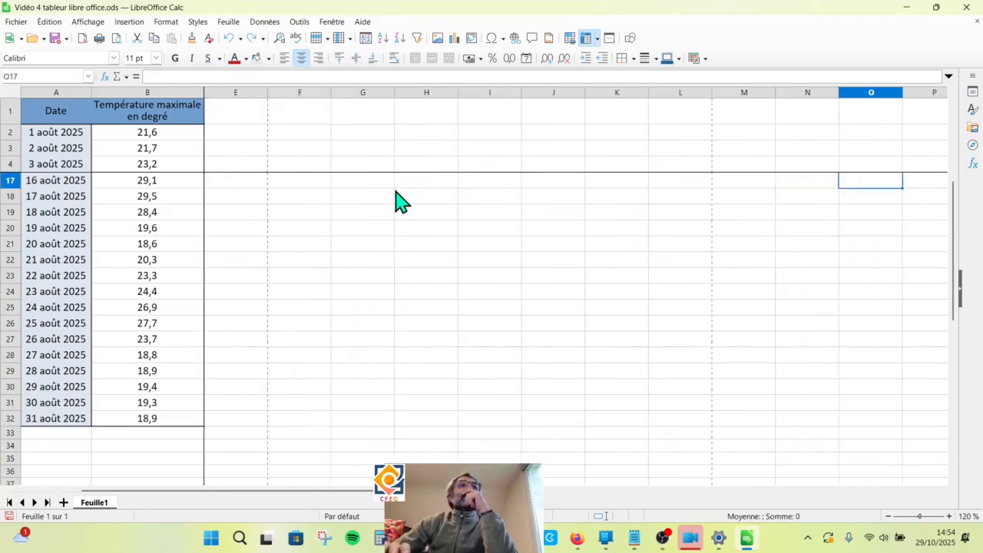
{"action": "key", "text": "Left"}
{"action": "key", "text": "Left"}
{"action": "key", "text": "Left"}
{"action": "key", "text": "Left"}
{"action": "key", "text": "Left"}
{"action": "key", "text": "Left"}
{"action": "key", "text": "Left"}
{"action": "key", "text": "Left"}
{"action": "key", "text": "Left"}
{"action": "key", "text": "Left"}
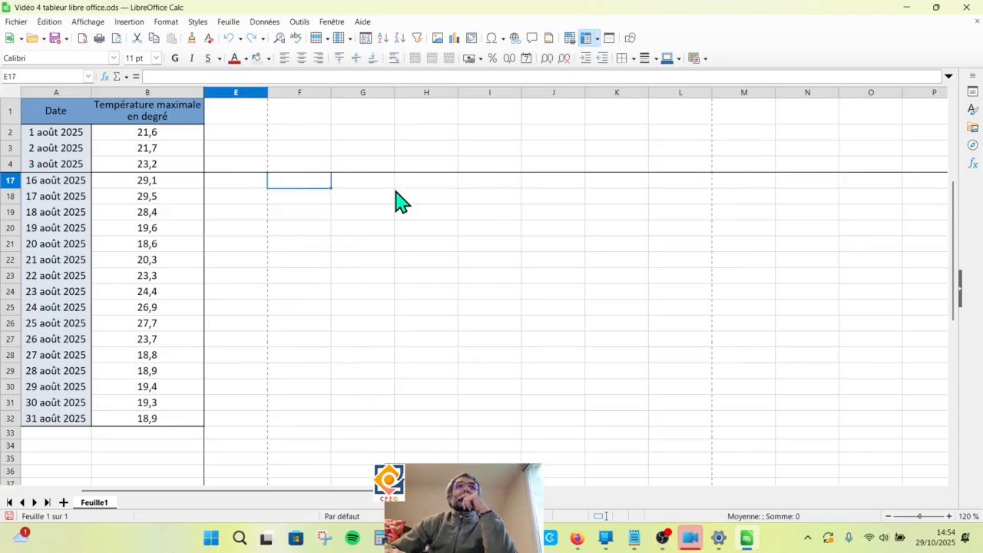
{"action": "key", "text": "Home"}
- Unfreeze the rows and columns fixed at cell C5
{"action": "left_click", "coordinate": [599, 40]}
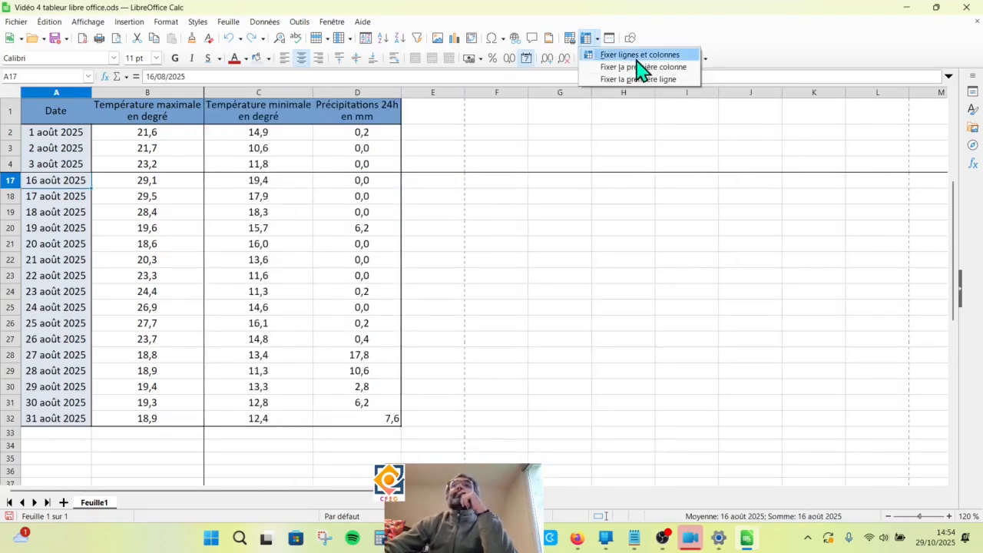
{"action": "left_click", "coordinate": [676, 57]}
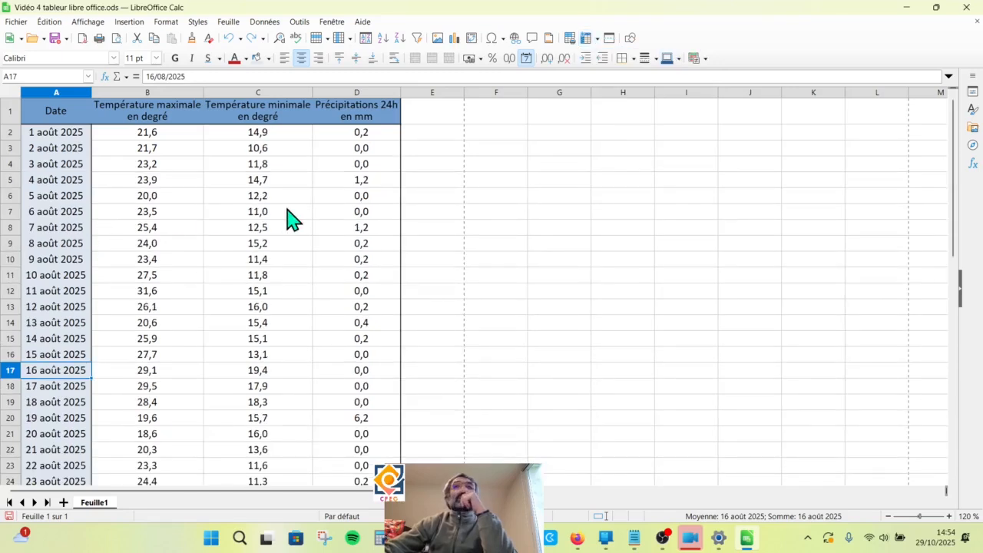
- Select cell B2, and freeze the sheet's first column and first row
{"action": "left_click", "coordinate": [146, 135]}
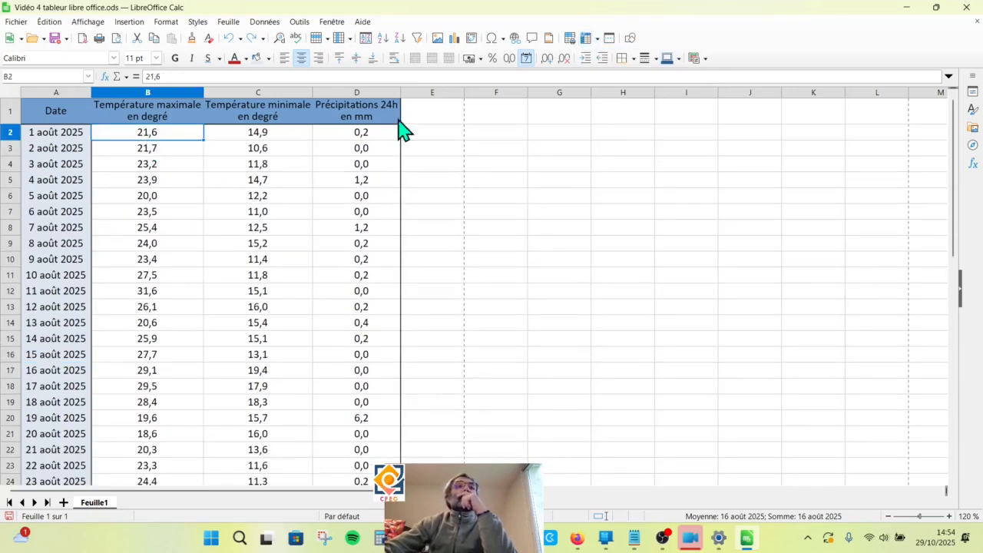
{"action": "left_click", "coordinate": [597, 39]}
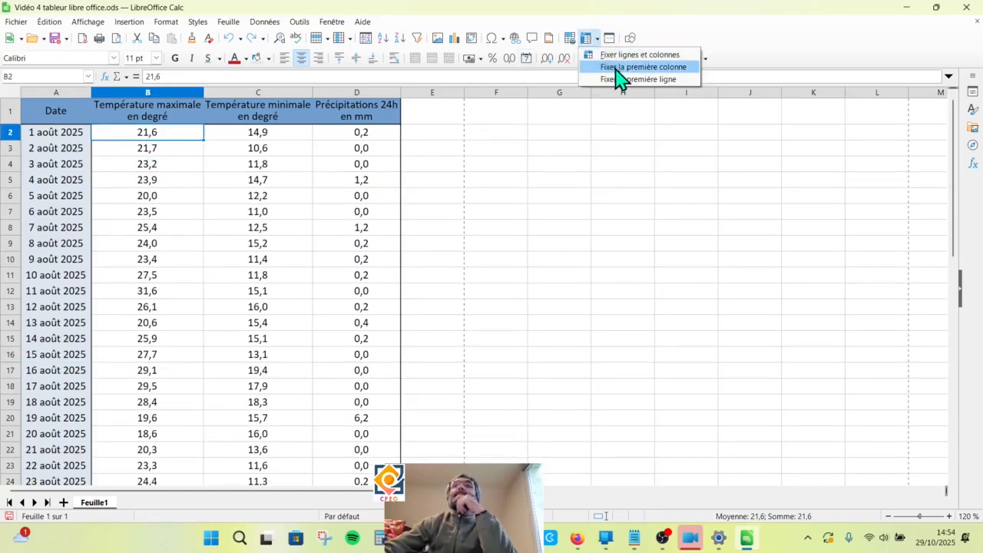
{"action": "left_click", "coordinate": [620, 68]}
{"action": "left_click", "coordinate": [598, 38]}
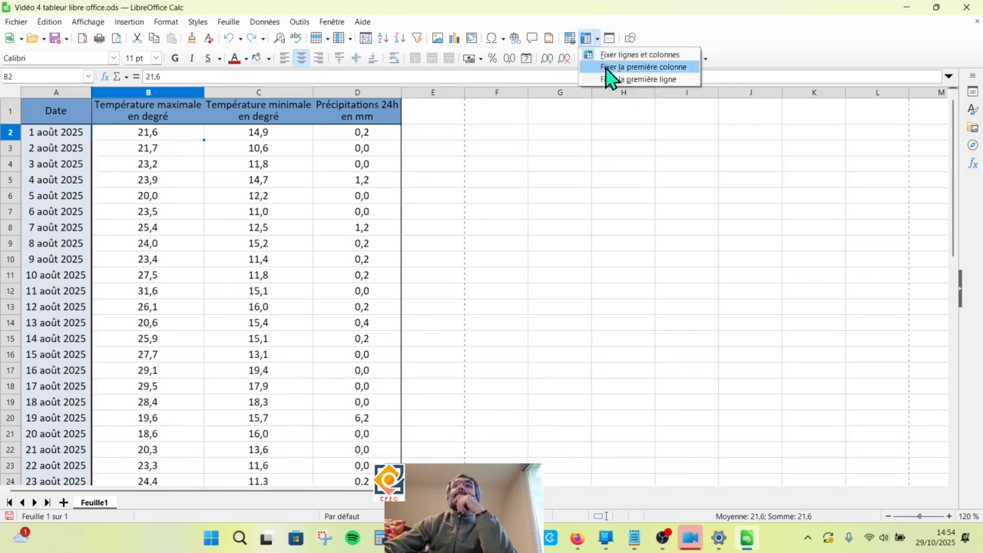
{"action": "left_click", "coordinate": [614, 80]}
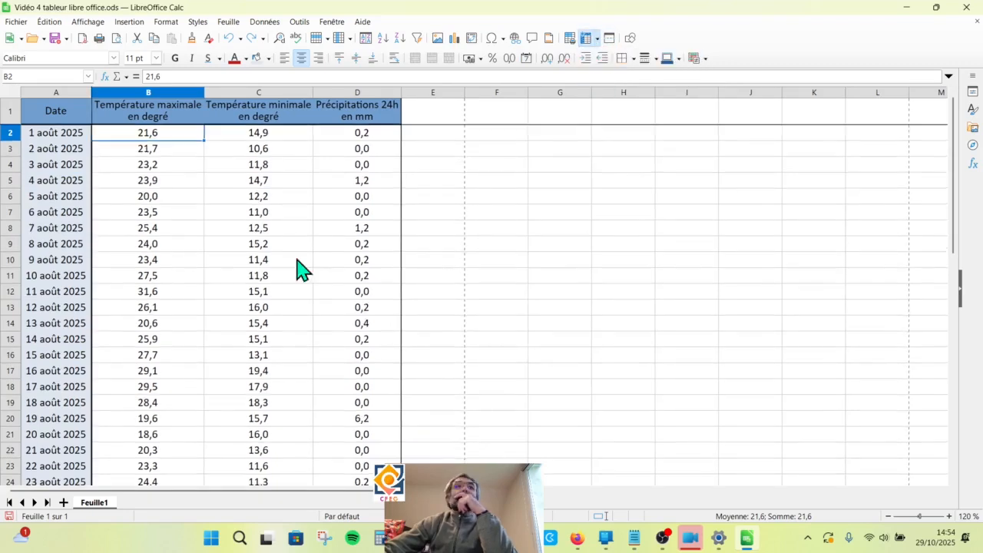
- Scroll down to 31 August and back up to check that the header row stays fixed
{"action": "left_click", "coordinate": [223, 276]}
{"action": "scroll", "coordinate": [184, 281], "scroll_direction": "down", "scroll_amount": 7}
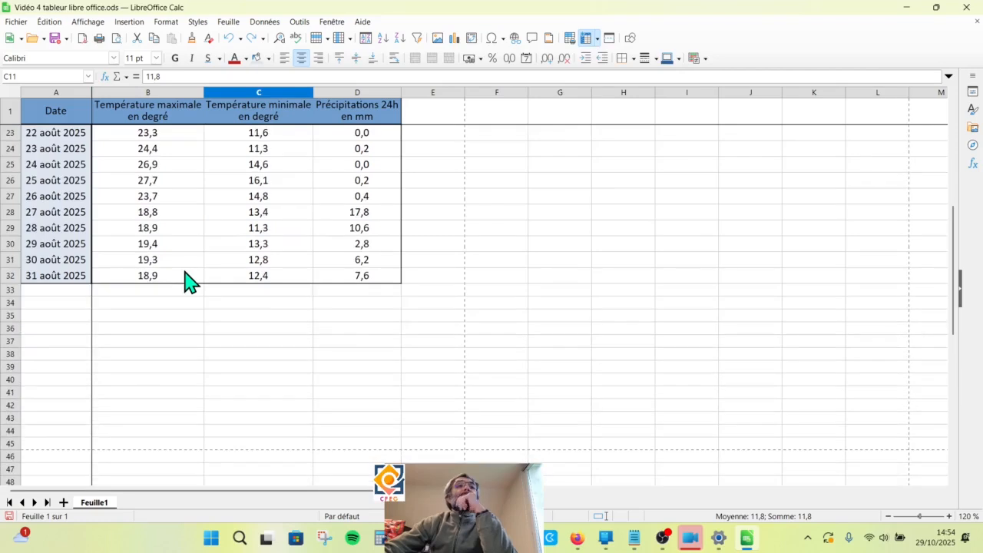
{"action": "scroll", "coordinate": [188, 281], "scroll_direction": "up", "scroll_amount": 7}
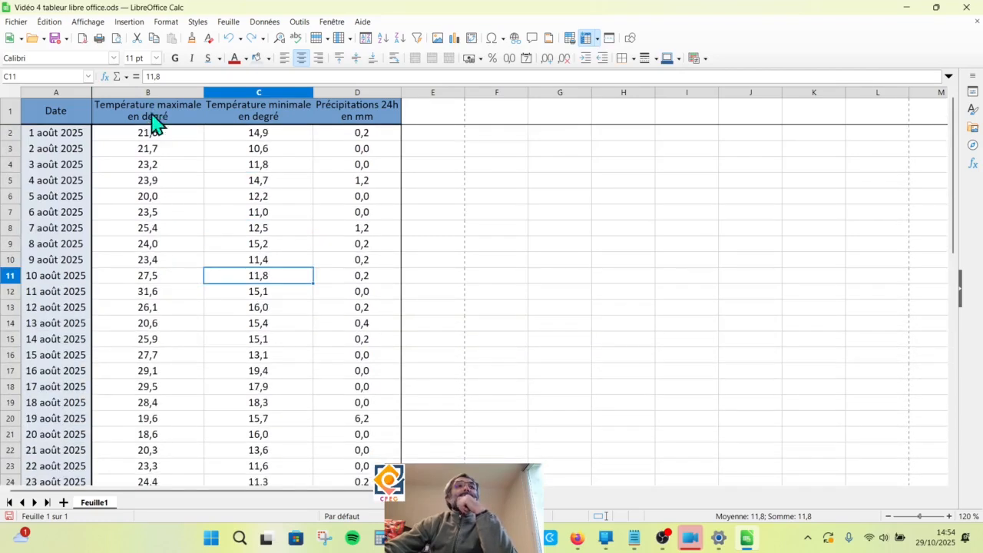
{"action": "left_click", "coordinate": [210, 136]}
{"action": "scroll", "coordinate": [267, 229], "scroll_direction": "down", "scroll_amount": 4}
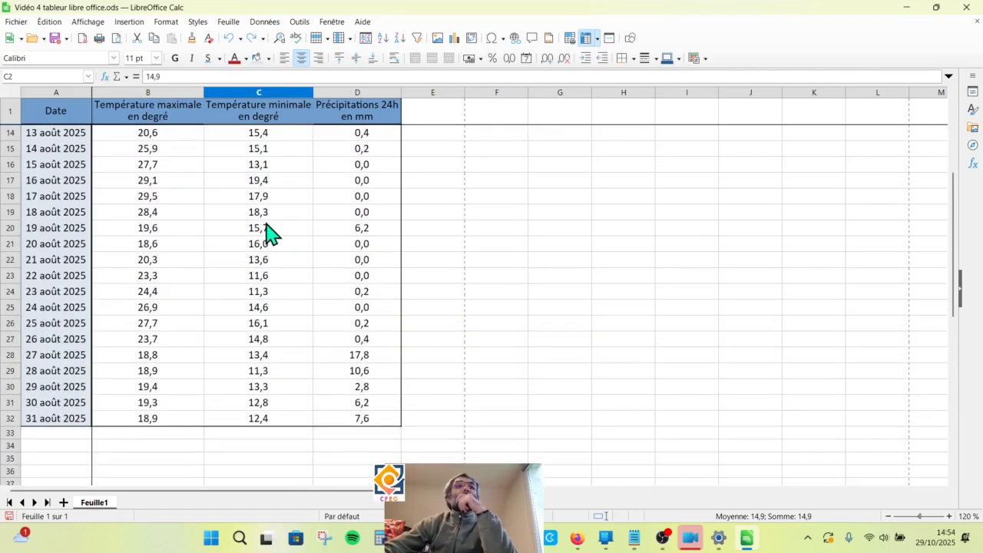
{"action": "scroll", "coordinate": [269, 230], "scroll_direction": "down", "scroll_amount": 4}
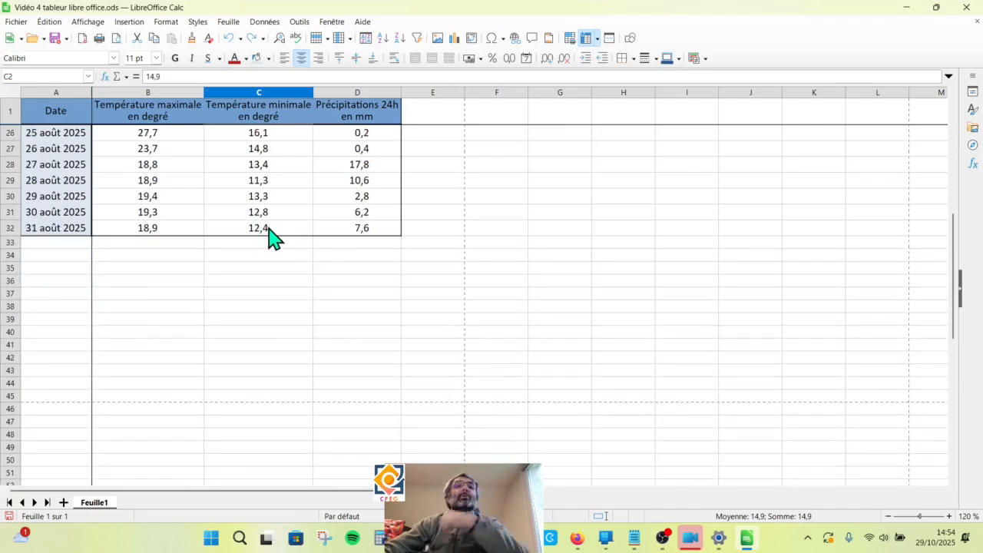
{"action": "scroll", "coordinate": [261, 273], "scroll_direction": "up", "scroll_amount": 4}
{"action": "scroll", "coordinate": [260, 265], "scroll_direction": "up", "scroll_amount": 4}
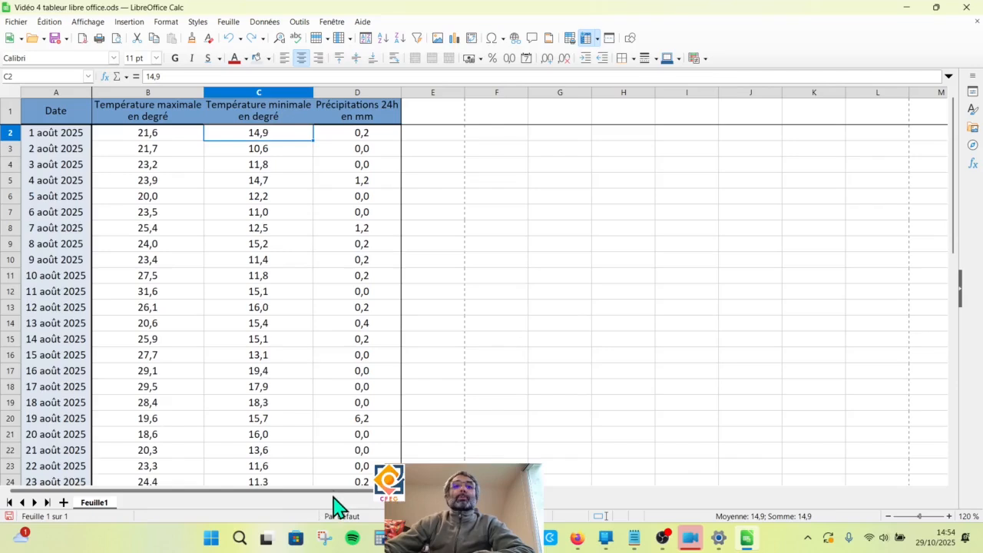
{"action": "left_click_drag", "start_coordinate": [335, 492], "coordinate": [241, 493]}
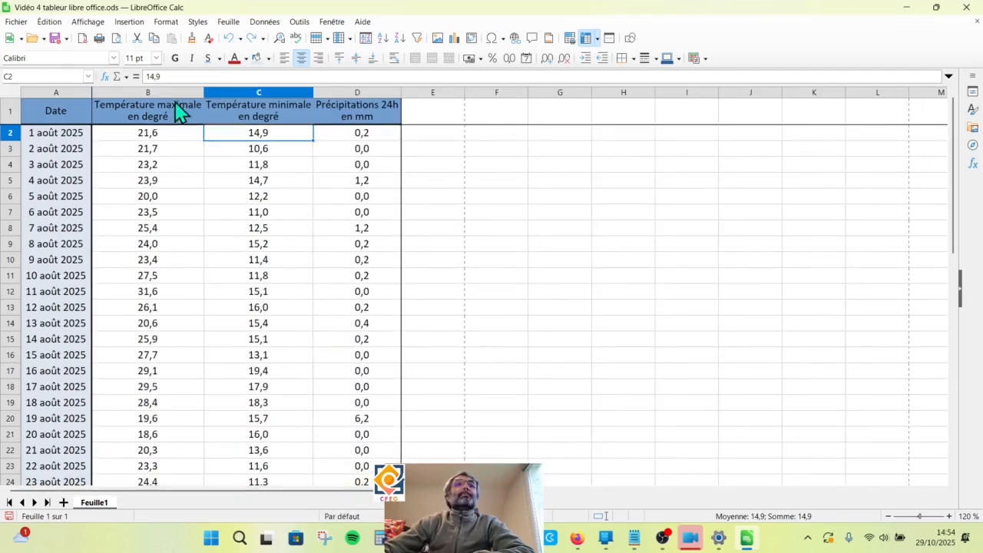
{"action": "left_click", "coordinate": [461, 262]}
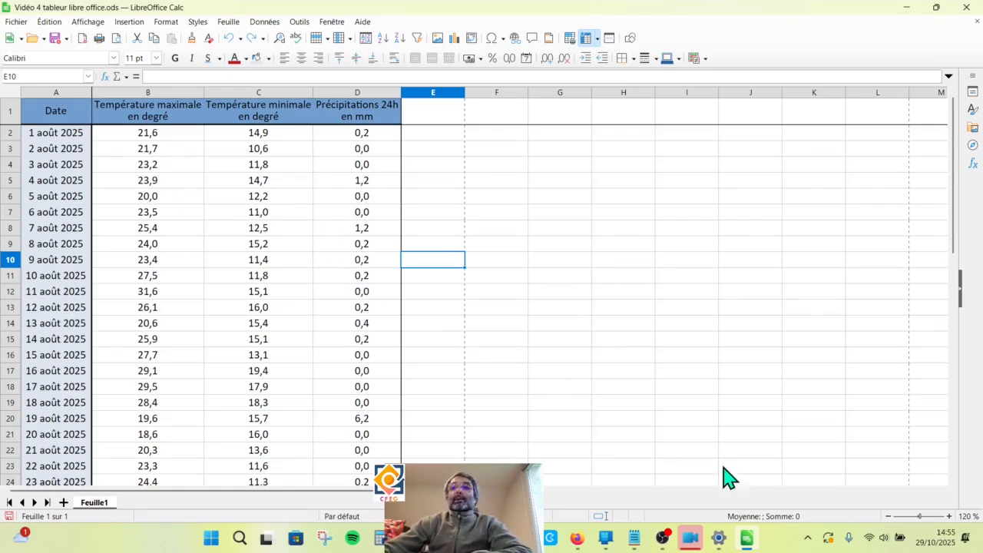
{"action": "mouse_move", "coordinate": [630, 544]}
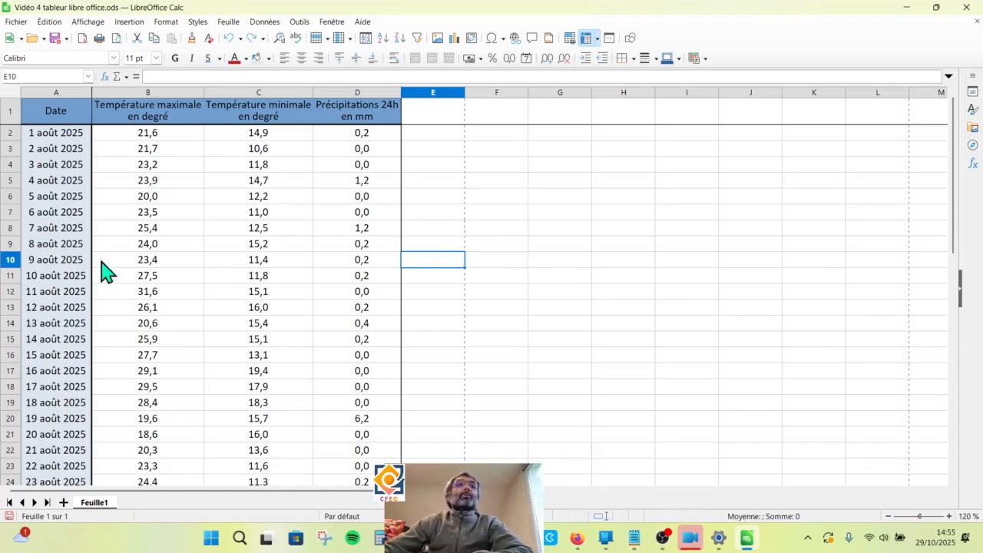
- Select the maximum temperatures in B2:B32, and start a colour-scale conditional format for them
{"action": "left_click", "coordinate": [178, 132]}
{"action": "left_click_drag", "start_coordinate": [178, 143], "coordinate": [164, 448]}
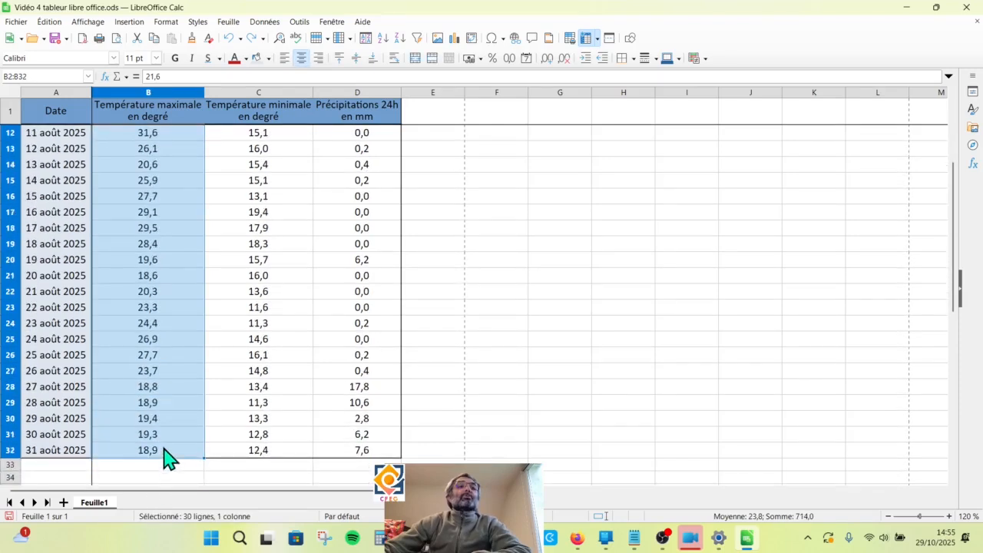
{"action": "scroll", "coordinate": [176, 346], "scroll_direction": "up", "scroll_amount": 4}
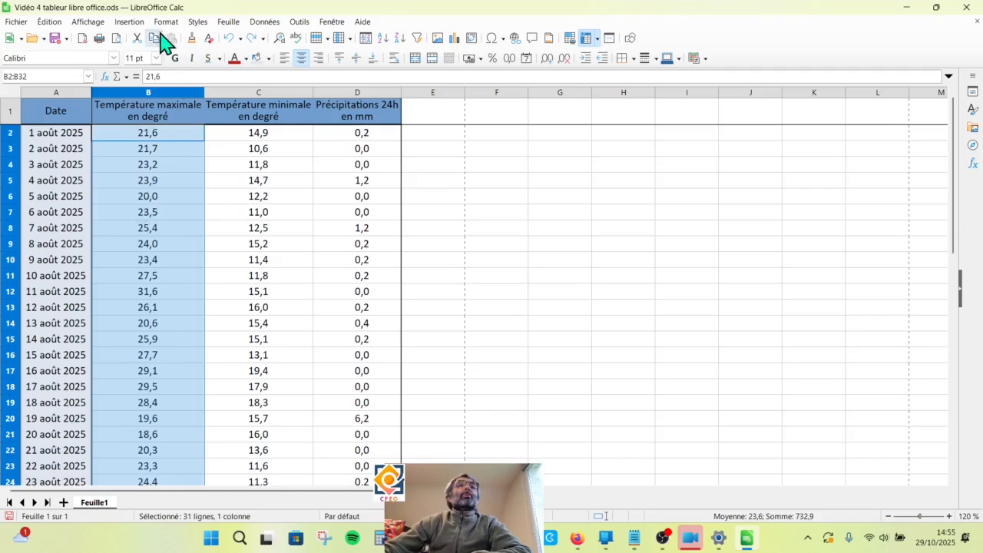
{"action": "left_click", "coordinate": [131, 22]}
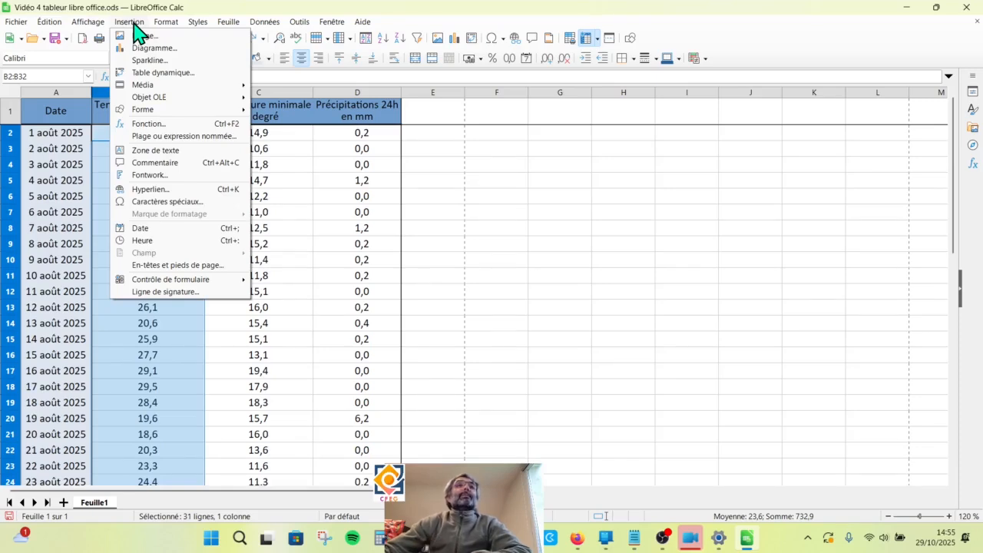
{"action": "mouse_move", "coordinate": [168, 23]}
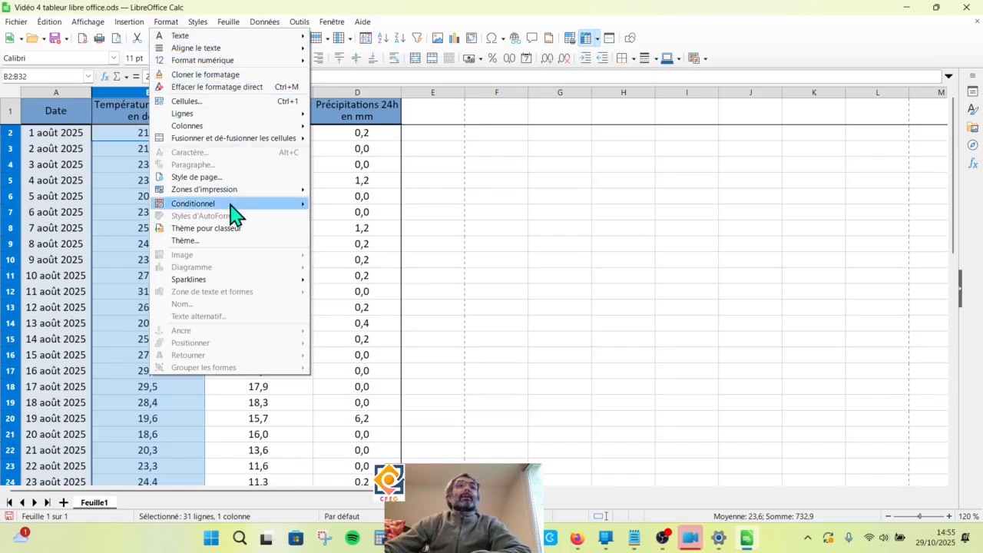
{"action": "mouse_move", "coordinate": [233, 206]}
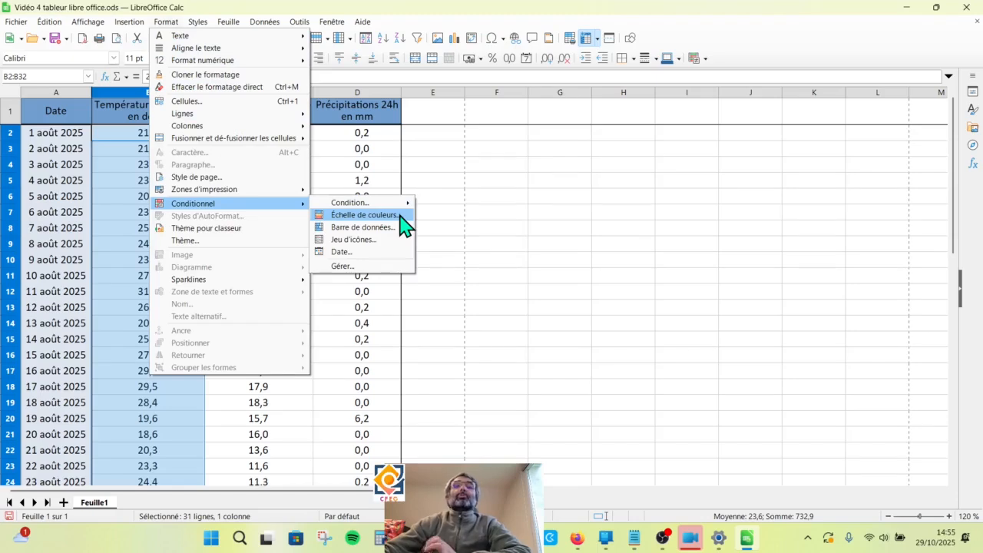
{"action": "left_click", "coordinate": [364, 215]}
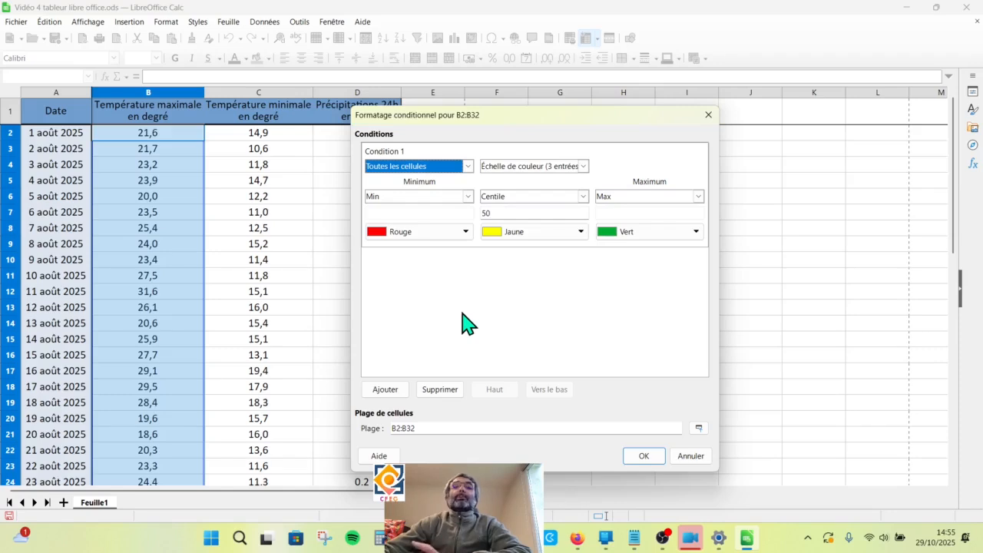
- Set the colour scale's minimum colour to Bleu clair 1 and its maximum colour to Rouge foncé 1
{"action": "left_click", "coordinate": [465, 232]}
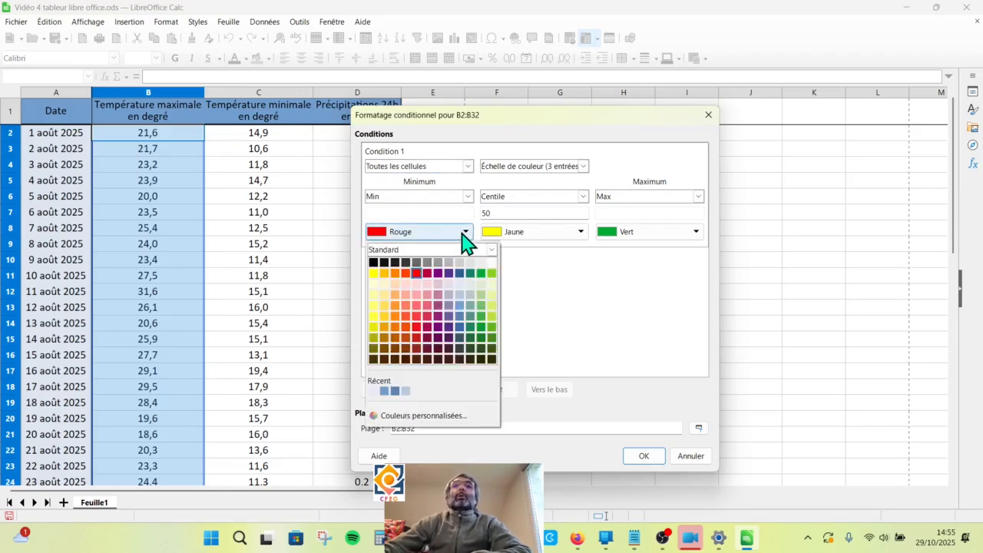
{"action": "left_click", "coordinate": [459, 295]}
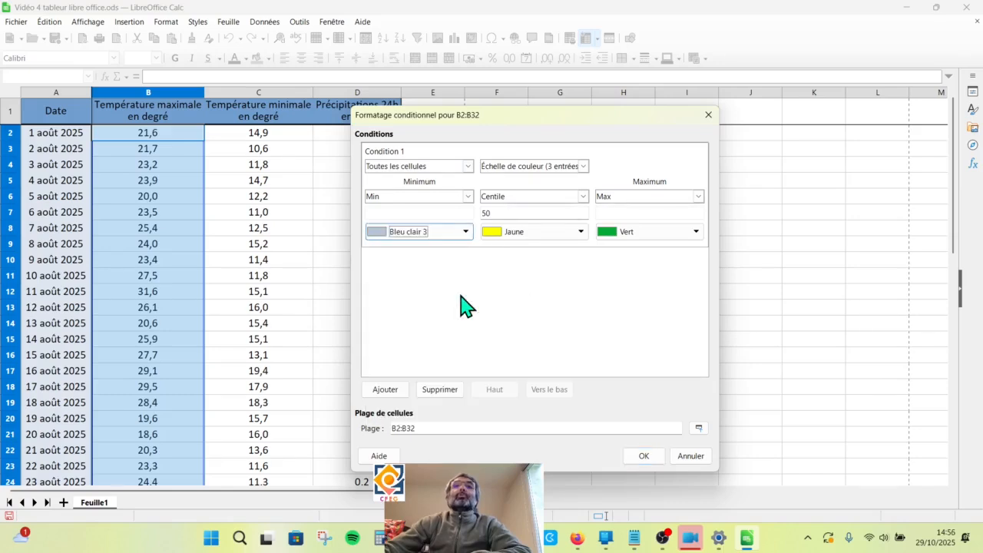
{"action": "left_click", "coordinate": [465, 233]}
{"action": "left_click", "coordinate": [459, 316]}
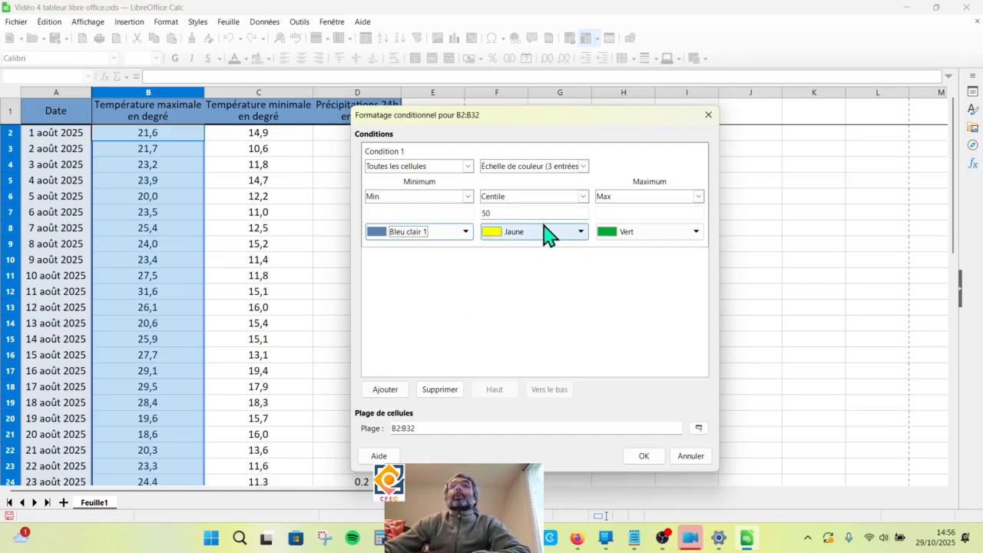
{"action": "left_click", "coordinate": [696, 231]}
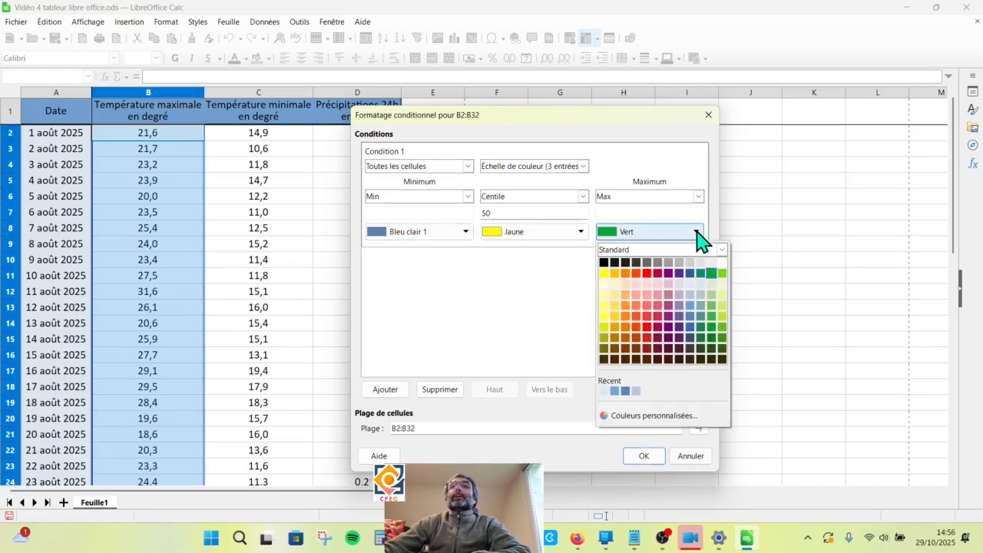
{"action": "left_click", "coordinate": [647, 327]}
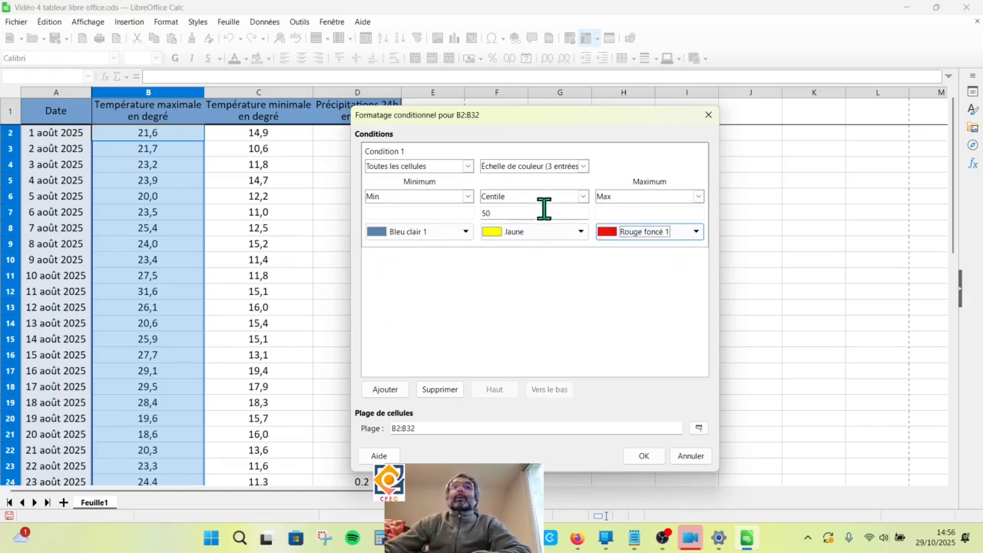
- Set the colour scale's middle percentile to 20, and apply the conditional format to the maximum temperatures
{"action": "left_click_drag", "start_coordinate": [544, 209], "coordinate": [440, 211]}
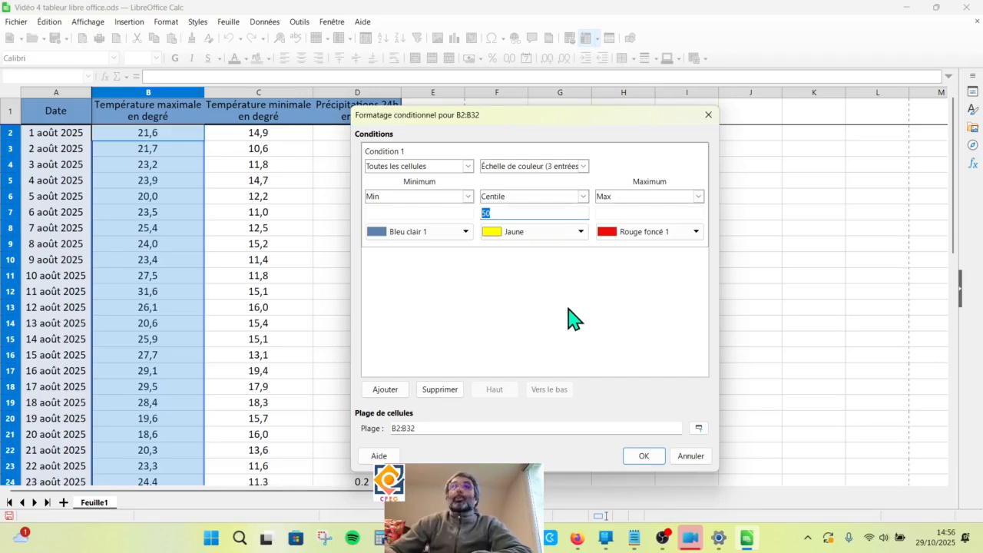
{"action": "type", "text": "20"}
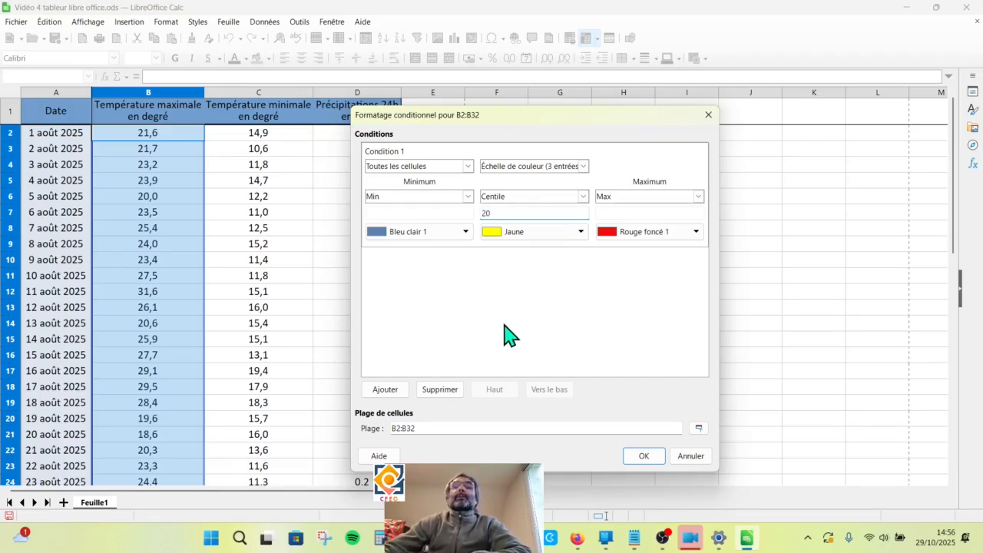
{"action": "left_click", "coordinate": [645, 457]}
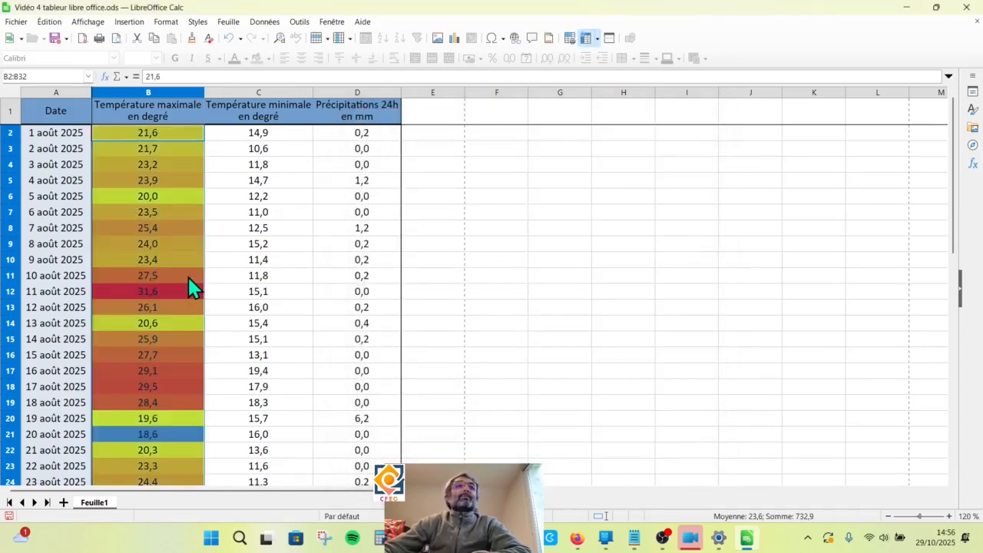
- Examine the colours applied to the maximum temperatures from 1 to 31 August, including the cell for 20 August
{"action": "left_click", "coordinate": [189, 277]}
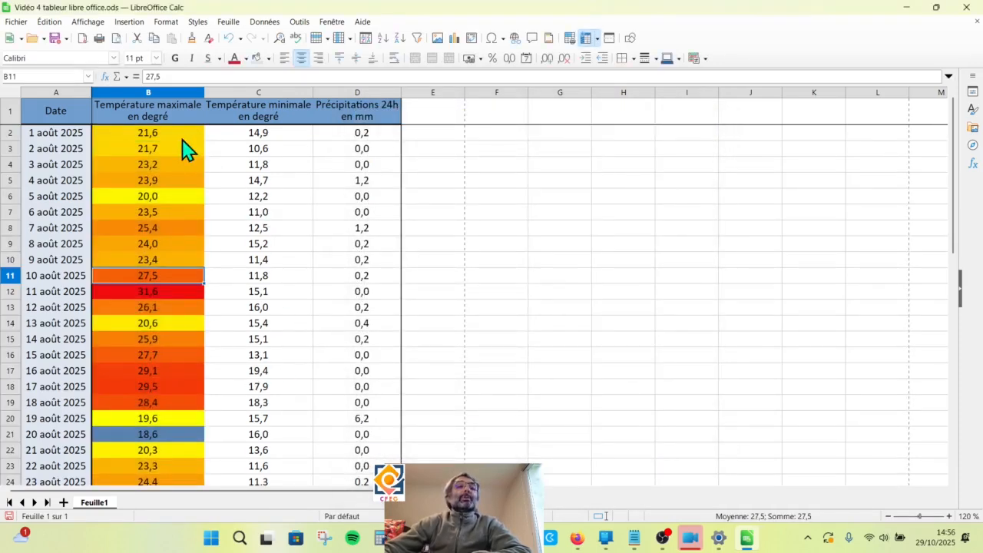
{"action": "scroll", "coordinate": [158, 354], "scroll_direction": "down", "scroll_amount": 3}
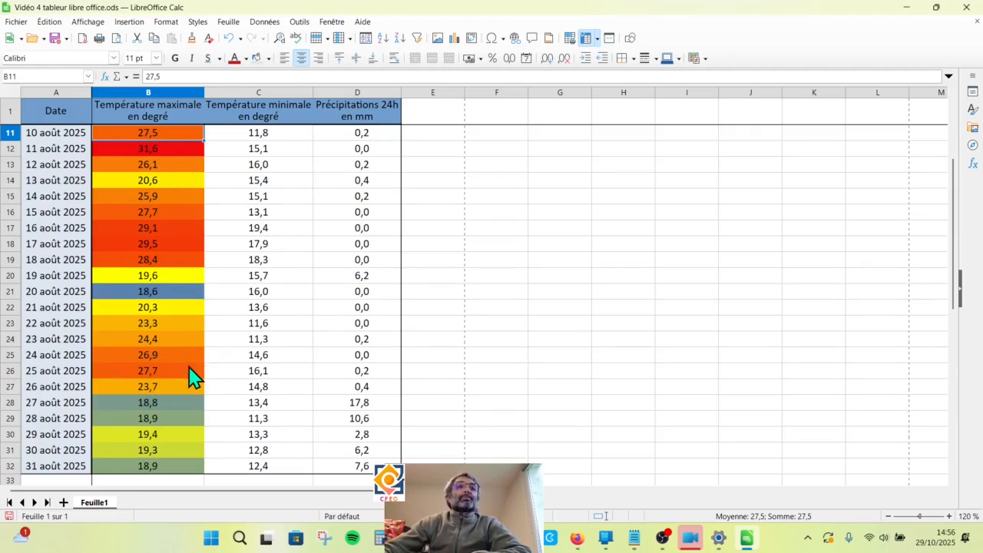
{"action": "scroll", "coordinate": [191, 377], "scroll_direction": "up", "scroll_amount": 3}
{"action": "scroll", "coordinate": [191, 377], "scroll_direction": "down", "scroll_amount": 2}
{"action": "left_click", "coordinate": [176, 342]}
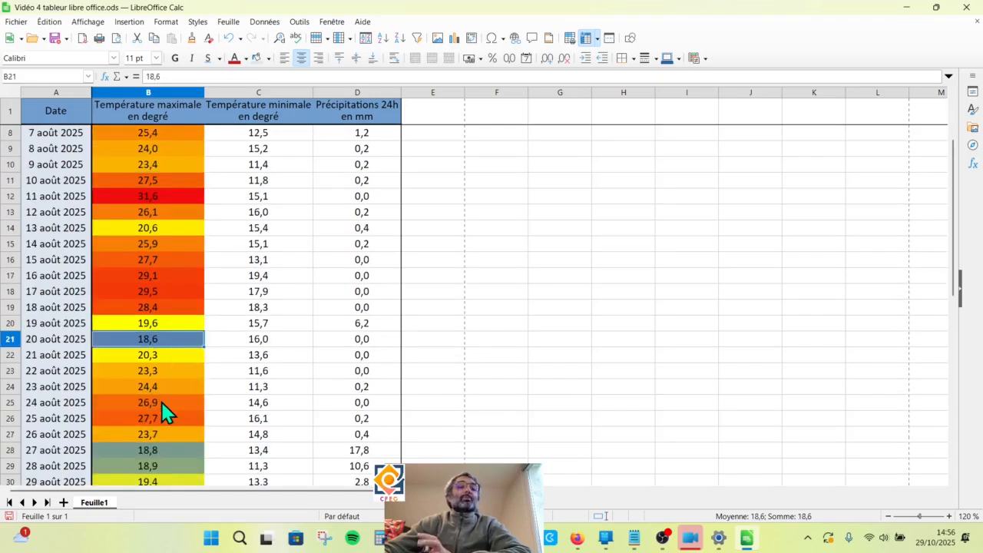
{"action": "scroll", "coordinate": [165, 408], "scroll_direction": "down", "scroll_amount": 3}
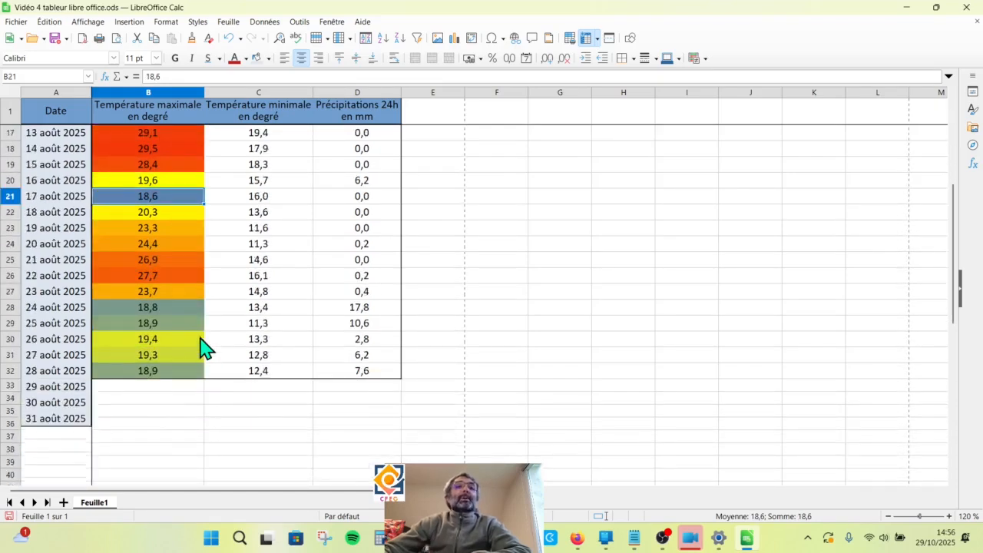
- Select the minimum temperatures in C2:C32, and start a colour-scale conditional format for them
{"action": "scroll", "coordinate": [202, 345], "scroll_direction": "up", "scroll_amount": 5}
{"action": "left_click", "coordinate": [288, 134]}
{"action": "left_click_drag", "start_coordinate": [288, 135], "coordinate": [285, 398]}
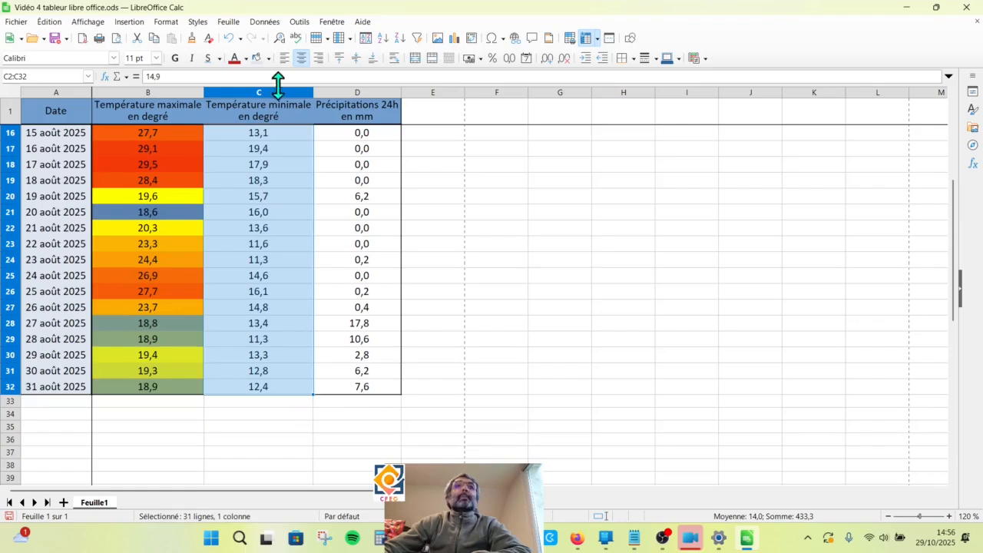
{"action": "left_click", "coordinate": [130, 23]}
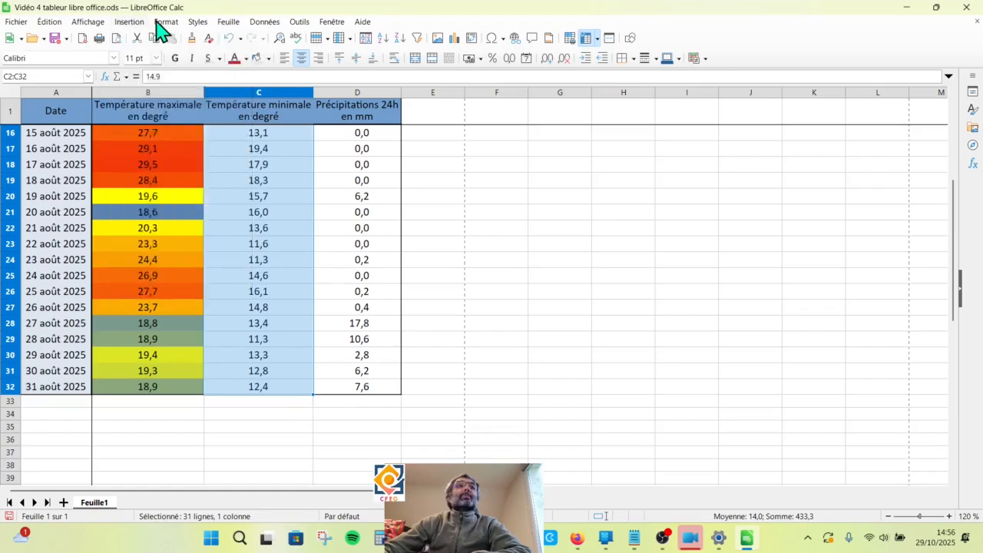
{"action": "left_click", "coordinate": [165, 23]}
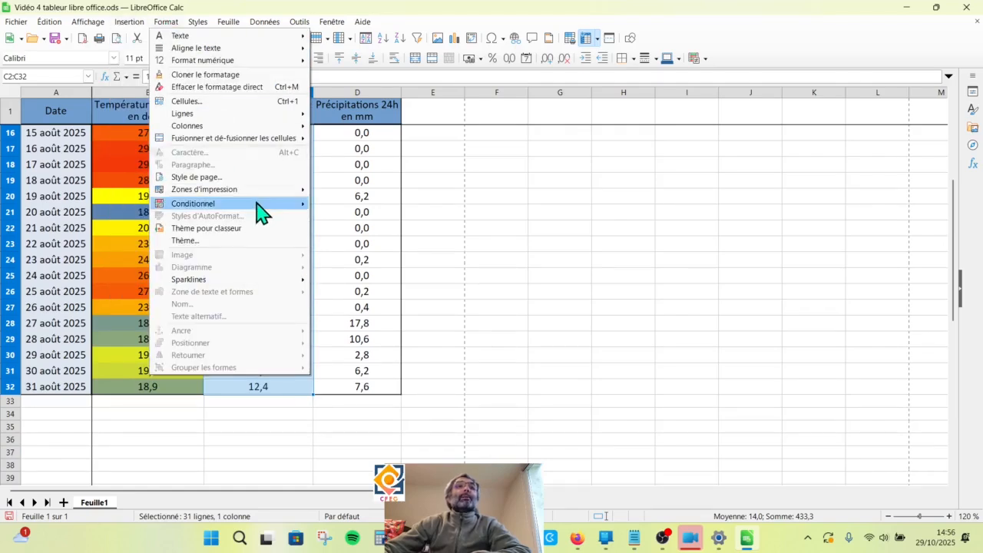
{"action": "mouse_move", "coordinate": [256, 205]}
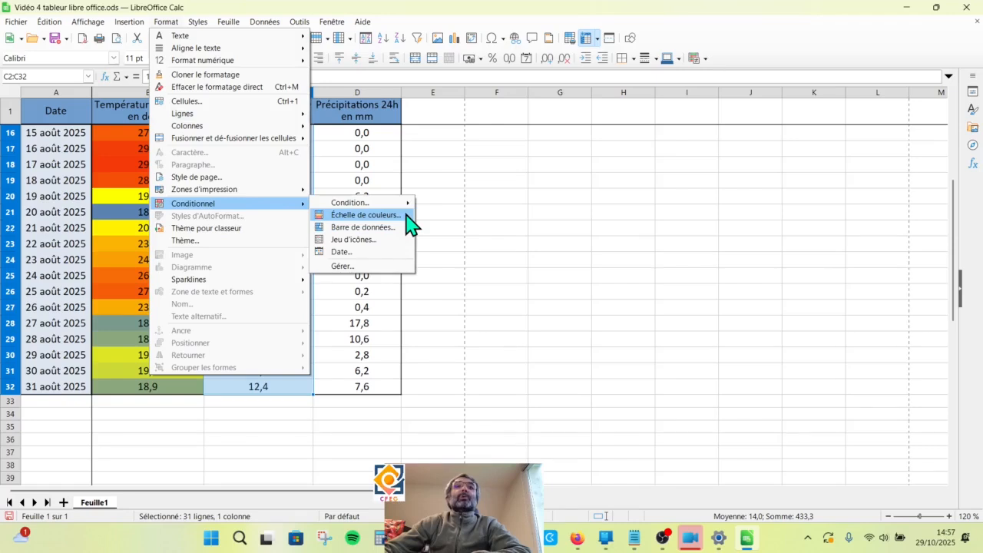
{"action": "left_click", "coordinate": [365, 215]}
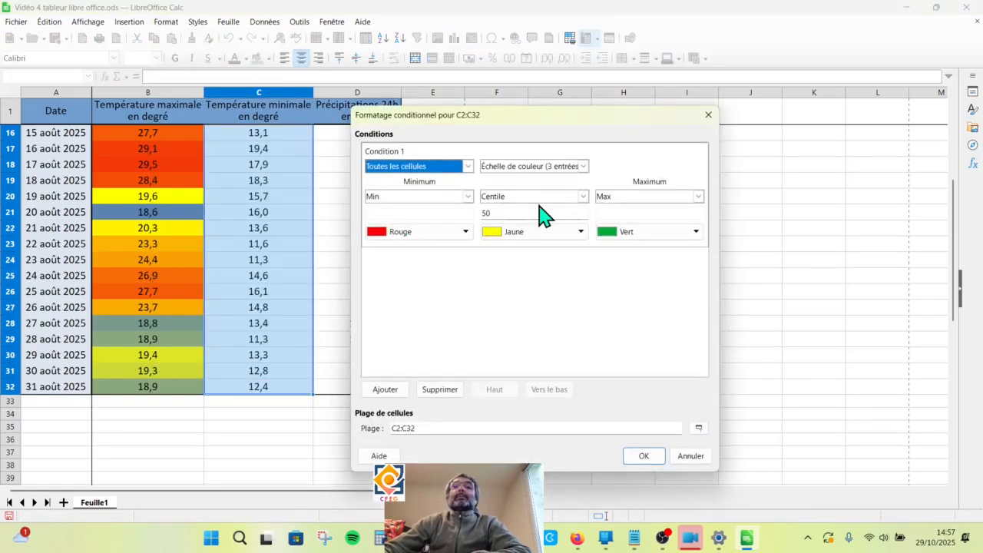
- Set the colour scale's minimum colour to Bleu clair 2 and its middle percentile to 15
{"action": "left_click", "coordinate": [466, 232]}
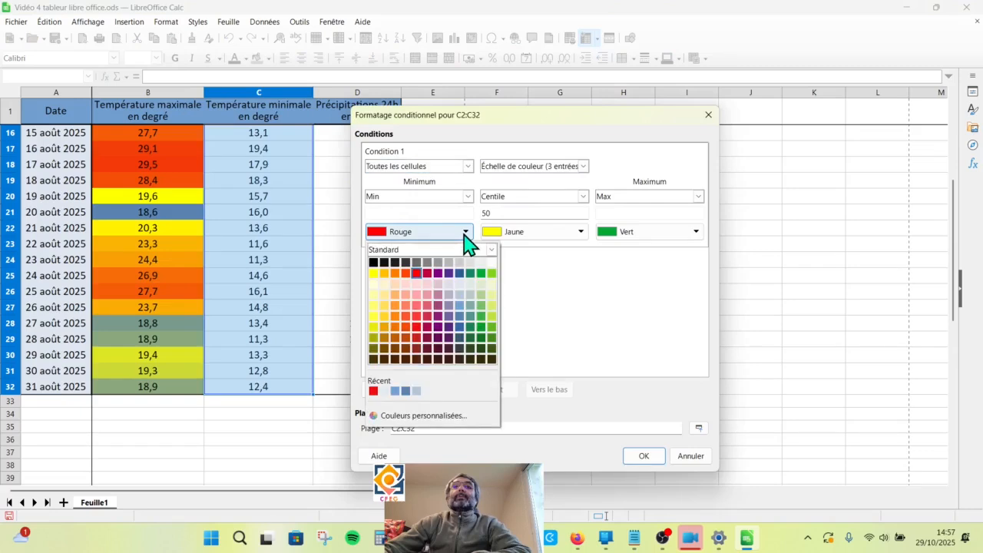
{"action": "left_click", "coordinate": [459, 305]}
{"action": "double_click", "coordinate": [486, 213]}
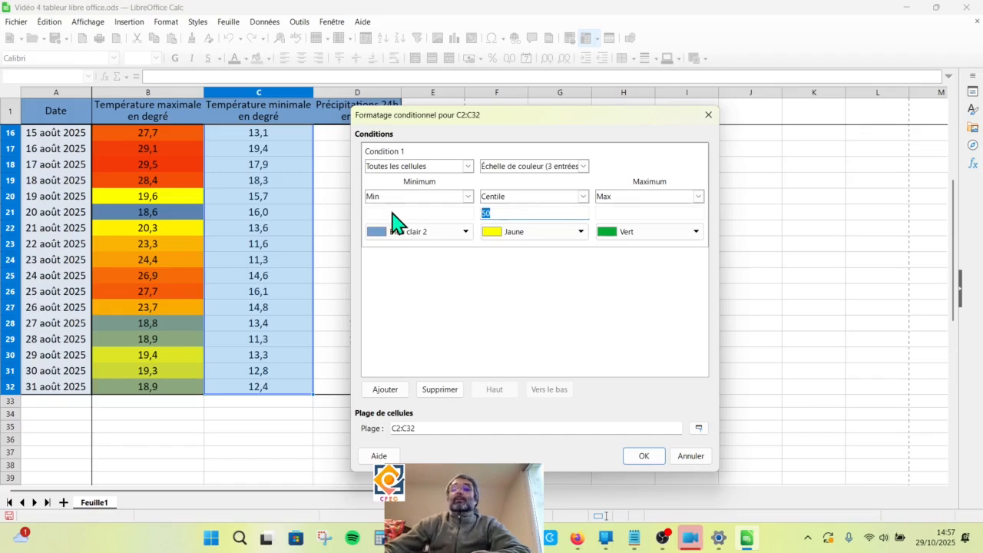
{"action": "type", "text": "15"}
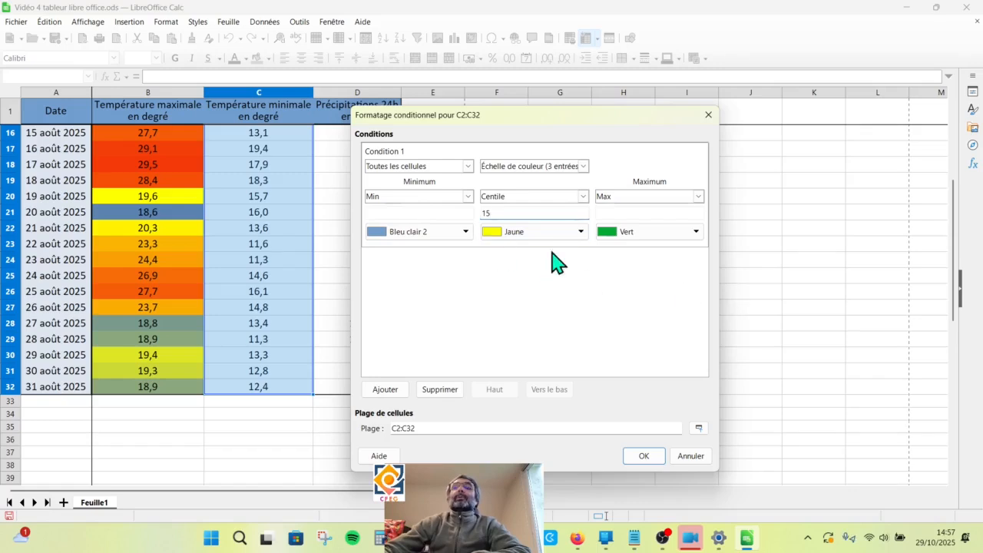
- Set the colour scale's maximum colour to Rouge foncé 1, and apply the conditional format to the minimum temperatures
{"action": "left_click", "coordinate": [675, 238]}
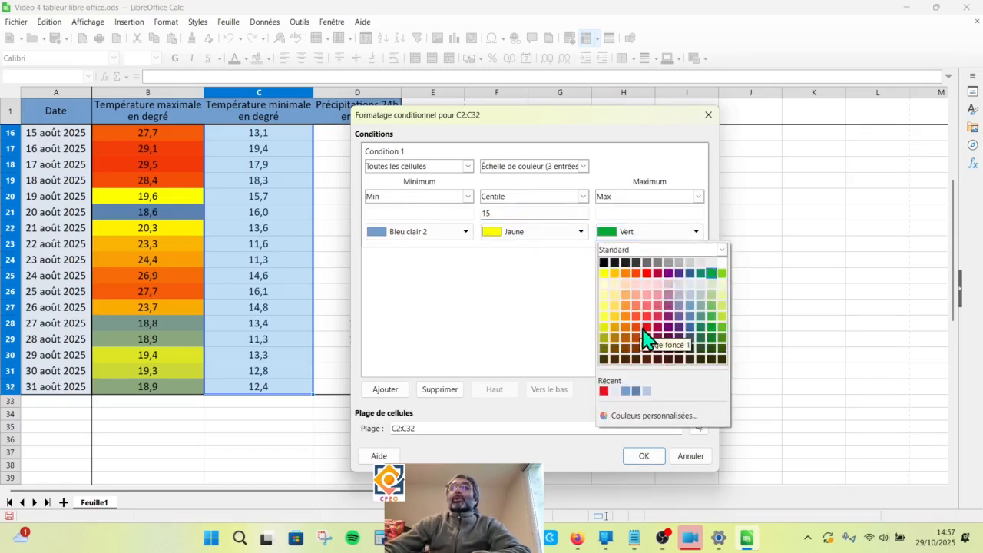
{"action": "key", "text": "Escape"}
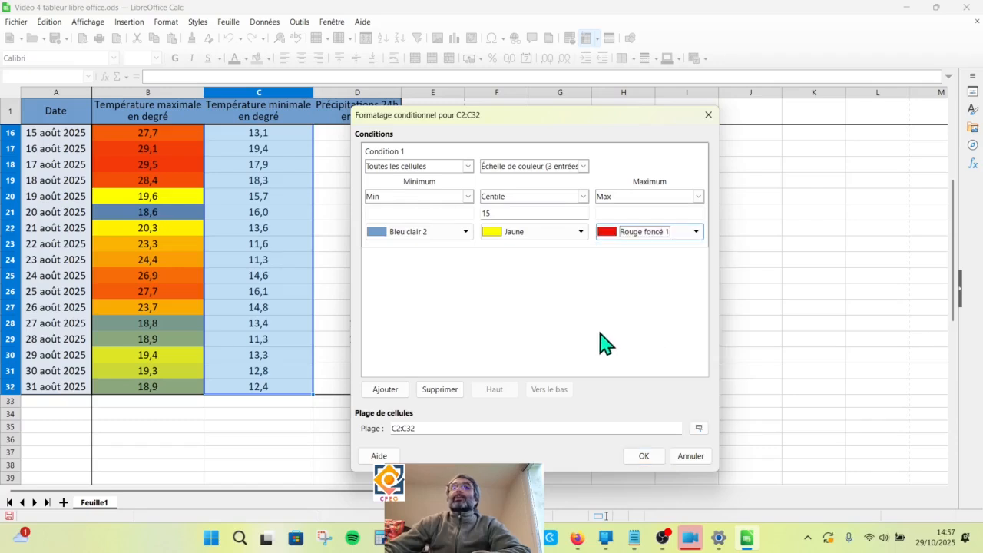
{"action": "left_click", "coordinate": [645, 456]}
- Examine the colours applied to the minimum temperatures, checking the cells for 1, 2, 16 and 17 August
{"action": "scroll", "coordinate": [315, 346], "scroll_direction": "up", "scroll_amount": 4}
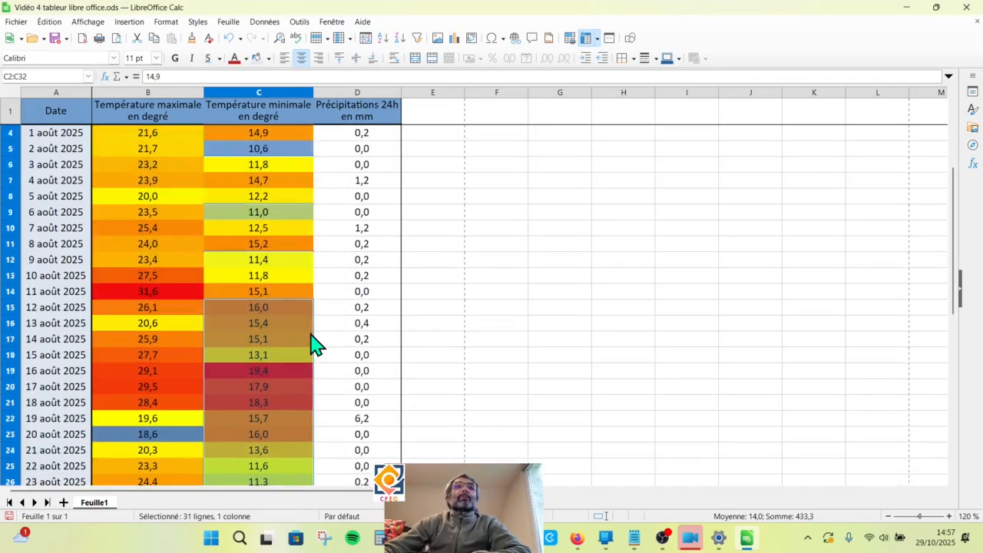
{"action": "left_click", "coordinate": [508, 261]}
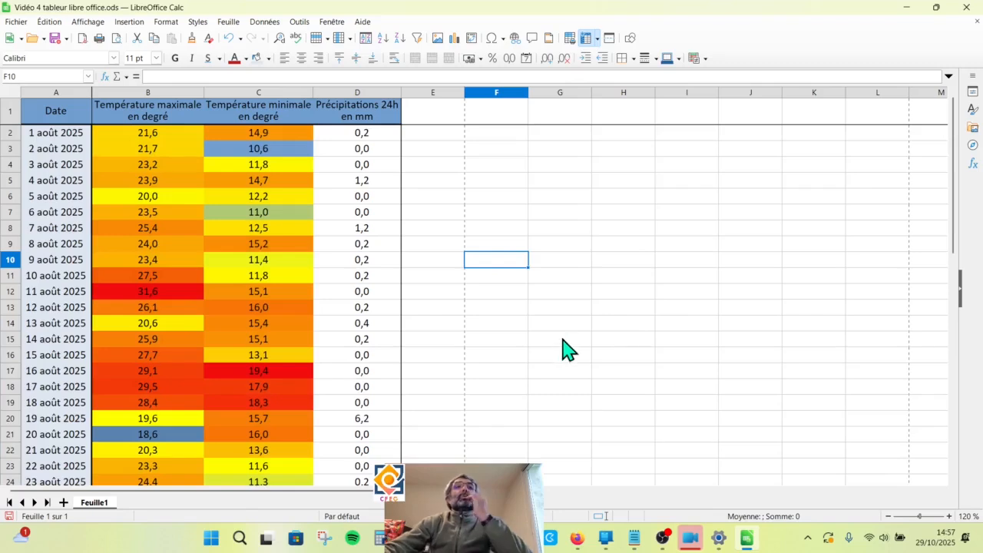
{"action": "left_click", "coordinate": [286, 135]}
{"action": "left_click", "coordinate": [268, 150]}
{"action": "scroll", "coordinate": [259, 281], "scroll_direction": "down", "scroll_amount": 3}
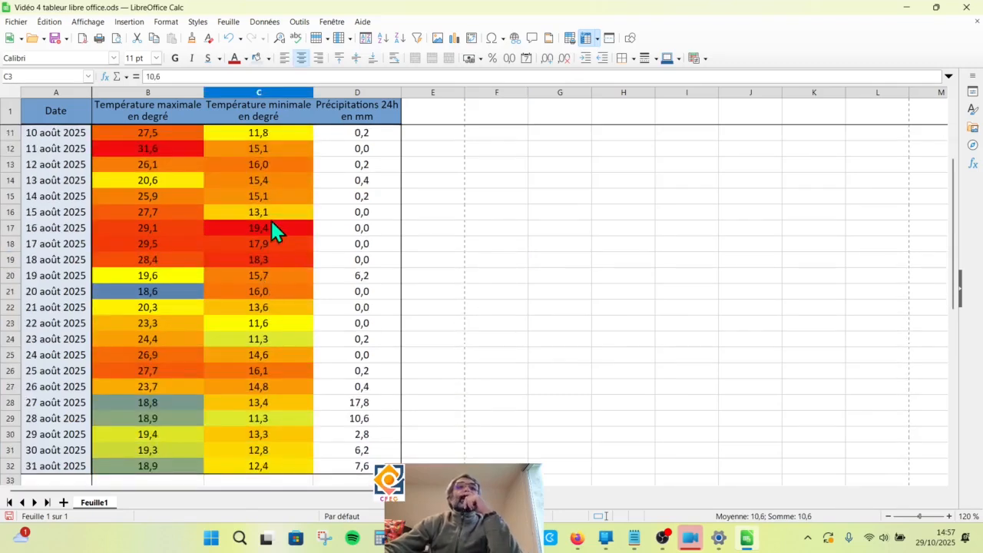
{"action": "left_click", "coordinate": [280, 228]}
{"action": "left_click", "coordinate": [283, 250]}
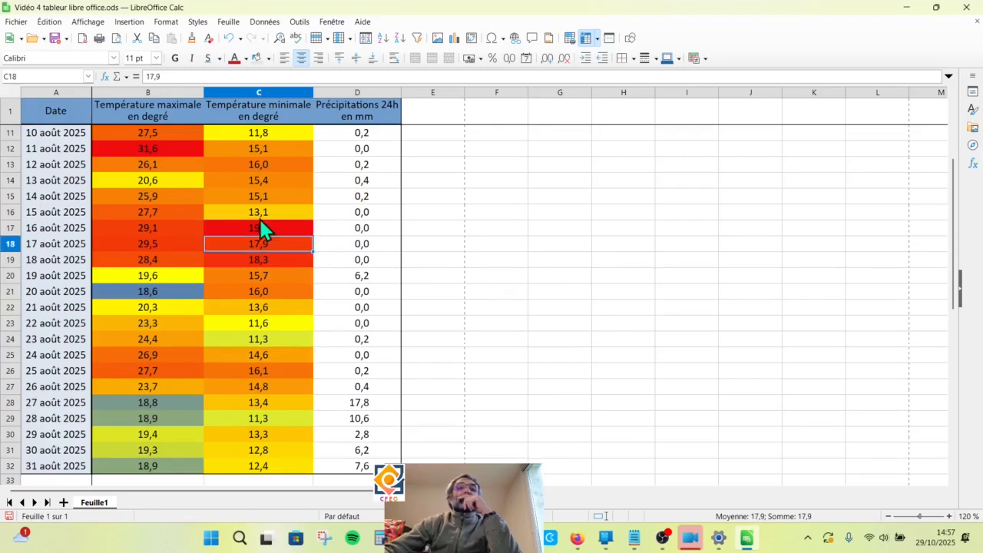
{"action": "scroll", "coordinate": [471, 443], "scroll_direction": "up", "scroll_amount": 3}
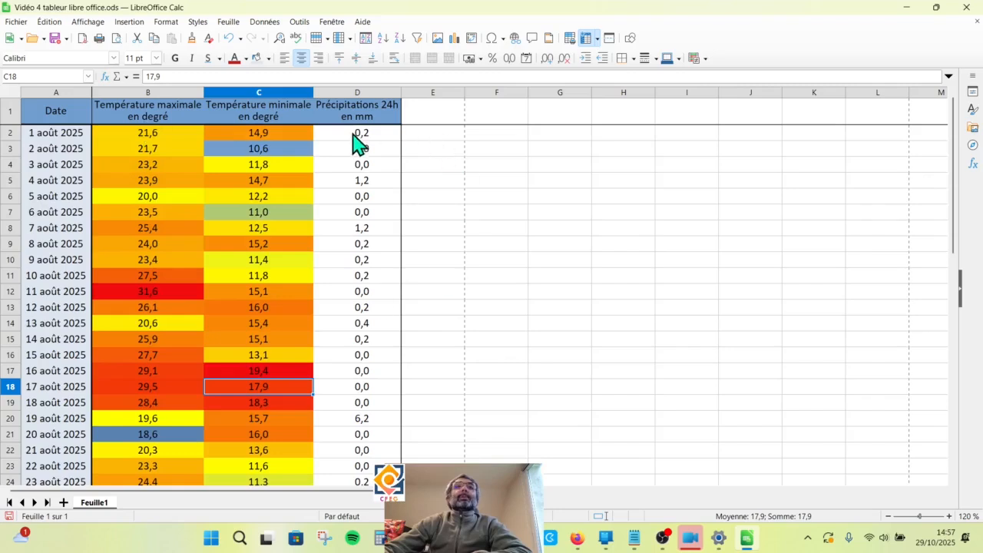
- Select the precipitation values in D2:D32, and start a colour-scale conditional format for them
{"action": "left_click_drag", "start_coordinate": [386, 130], "coordinate": [375, 189]}
{"action": "scroll", "coordinate": [351, 180], "scroll_direction": "up", "scroll_amount": 8}
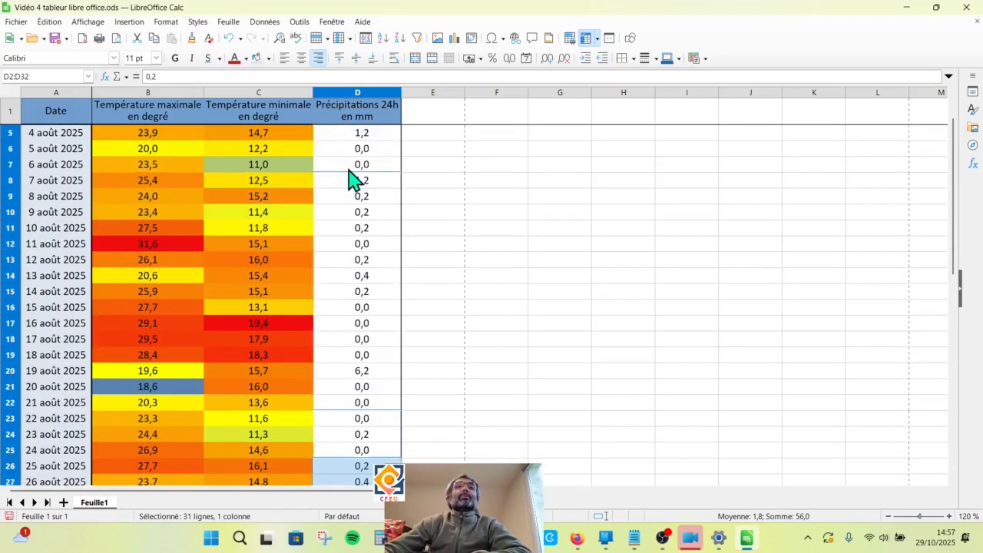
{"action": "left_click", "coordinate": [126, 22]}
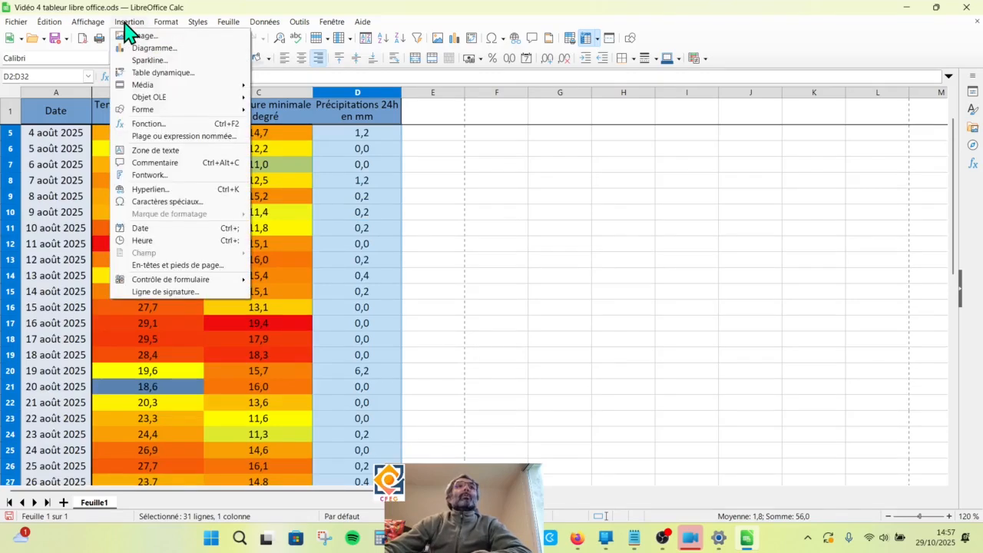
{"action": "left_click", "coordinate": [165, 22]}
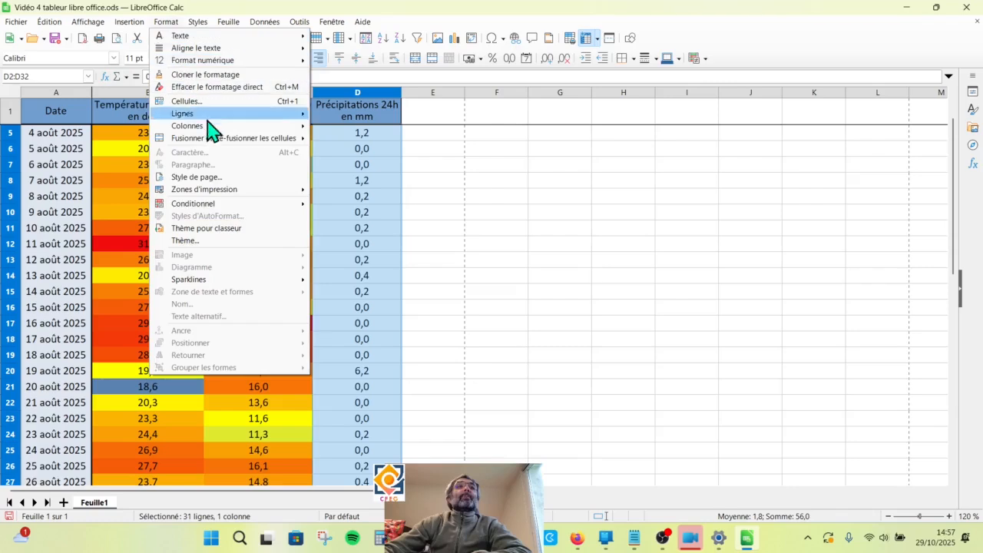
{"action": "mouse_move", "coordinate": [259, 213]}
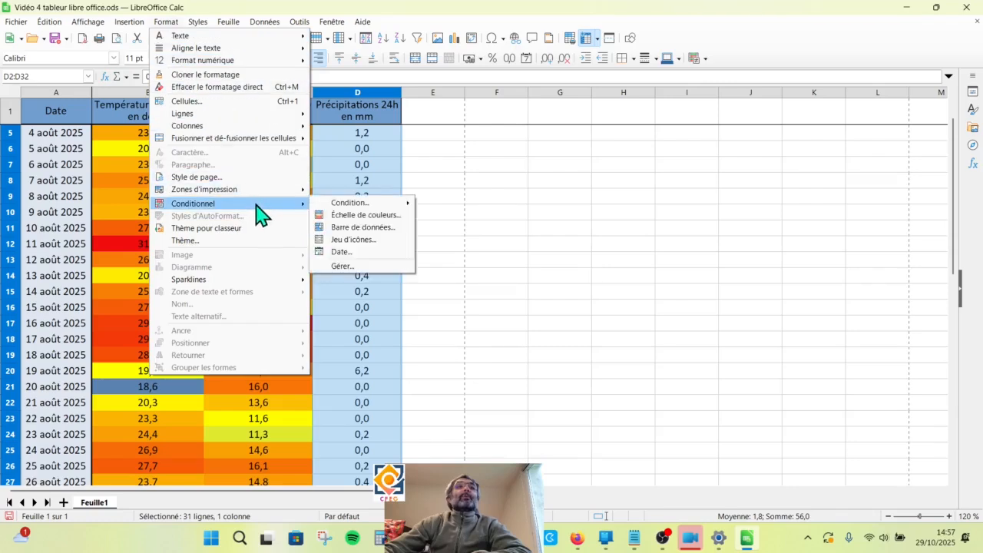
{"action": "left_click", "coordinate": [385, 218]}
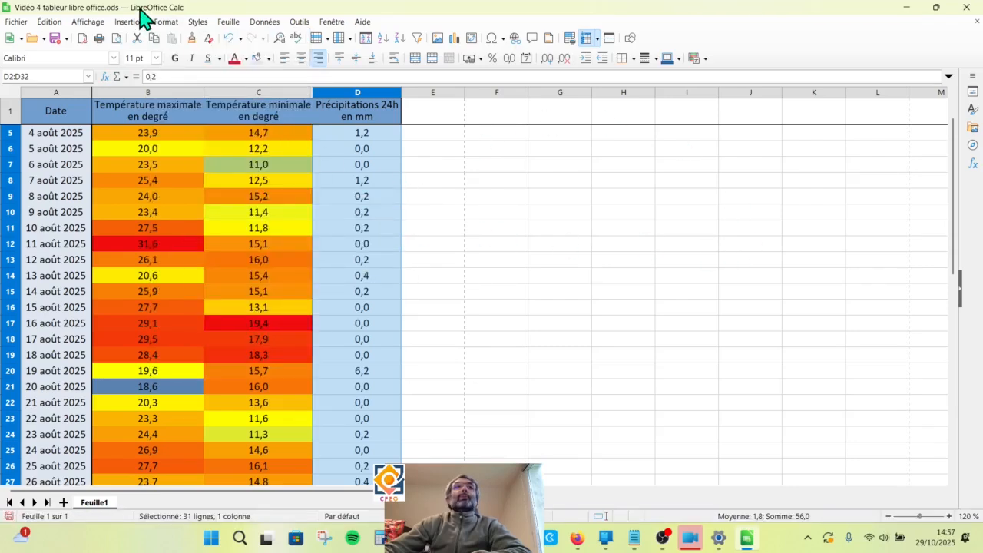
{"action": "left_click", "coordinate": [171, 24]}
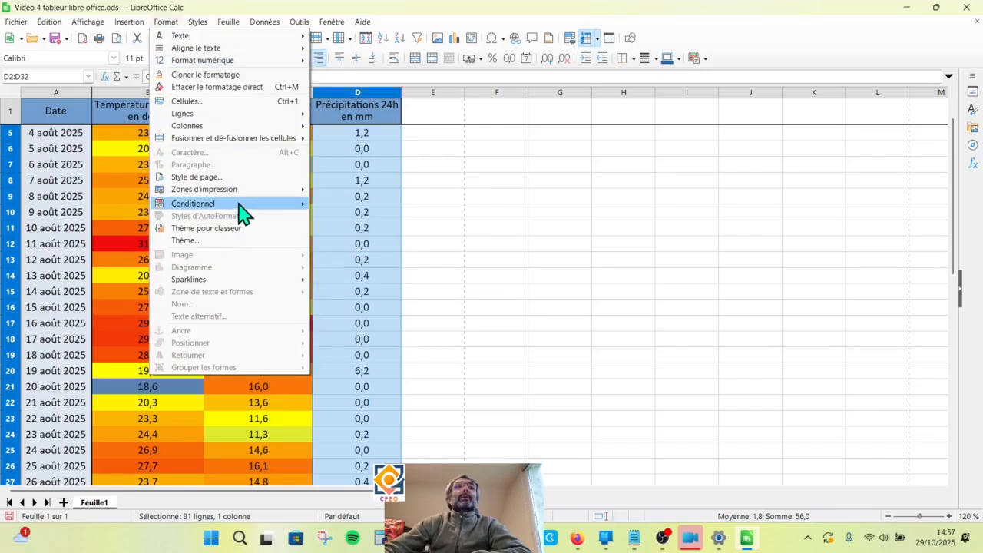
{"action": "mouse_move", "coordinate": [268, 205]}
{"action": "left_click", "coordinate": [353, 217]}
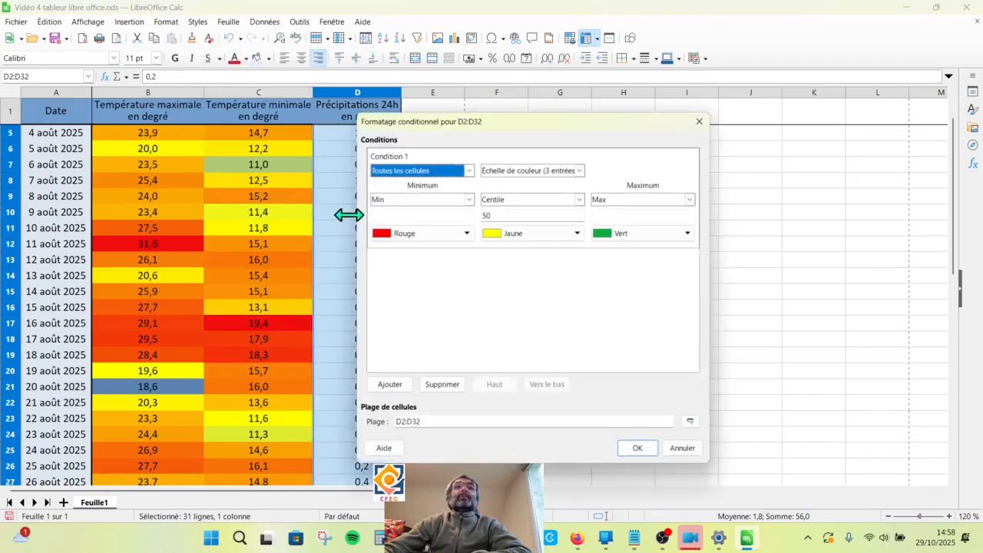
- Set the colour scale's minimum colour to Bleu clair 4, its maximum to Bleu foncé 1 and its middle colour to Bleu clair 2
{"action": "left_click", "coordinate": [467, 231]}
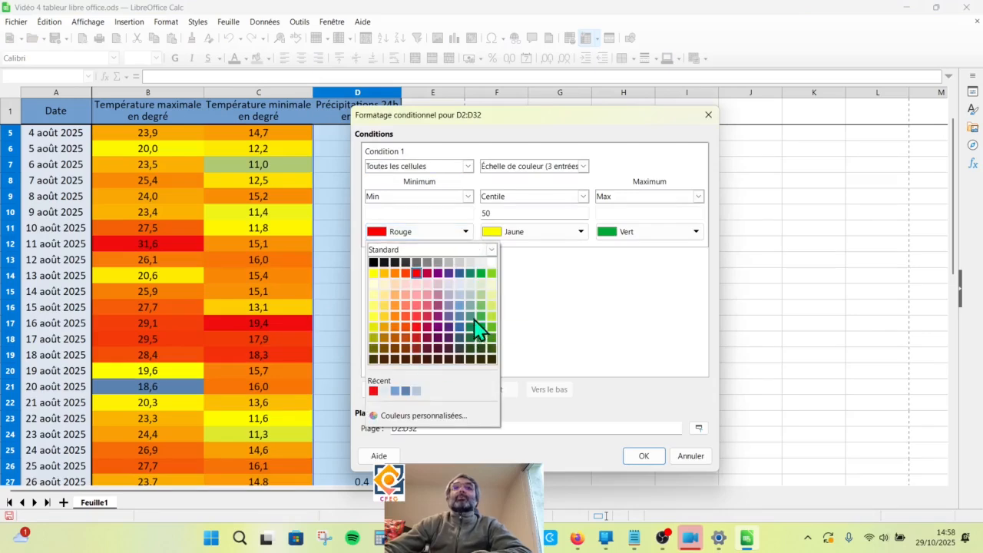
{"action": "left_click", "coordinate": [460, 284]}
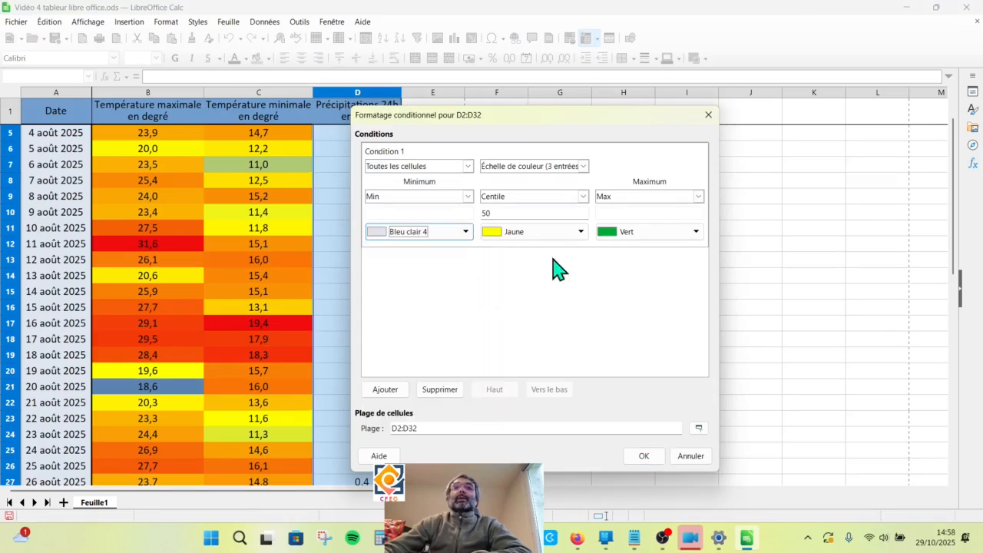
{"action": "left_click", "coordinate": [697, 232]}
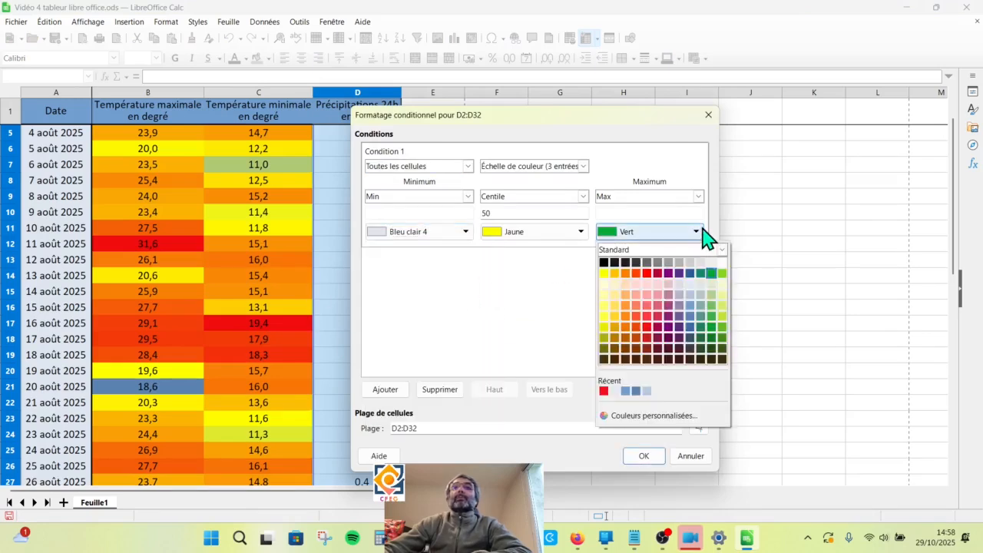
{"action": "left_click", "coordinate": [690, 326]}
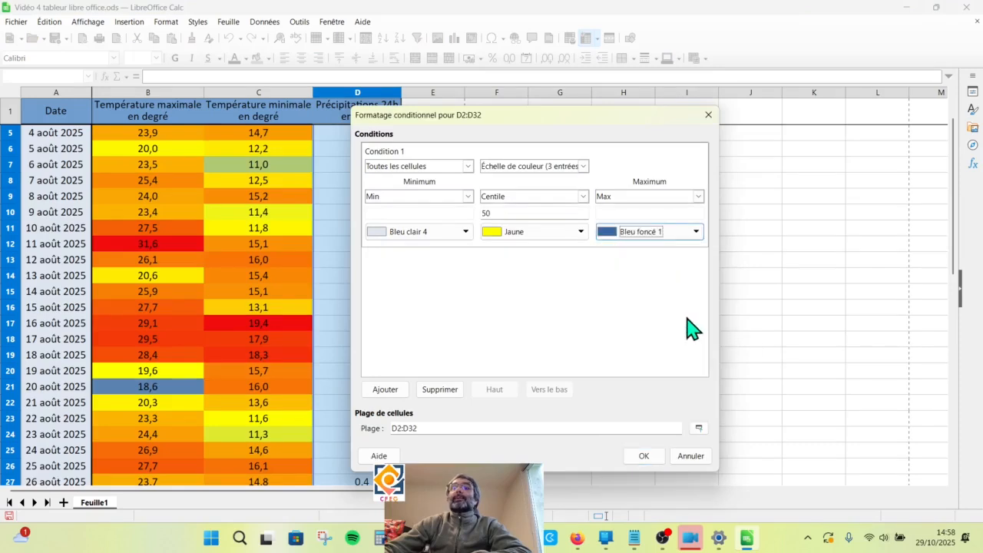
{"action": "left_click", "coordinate": [580, 232]}
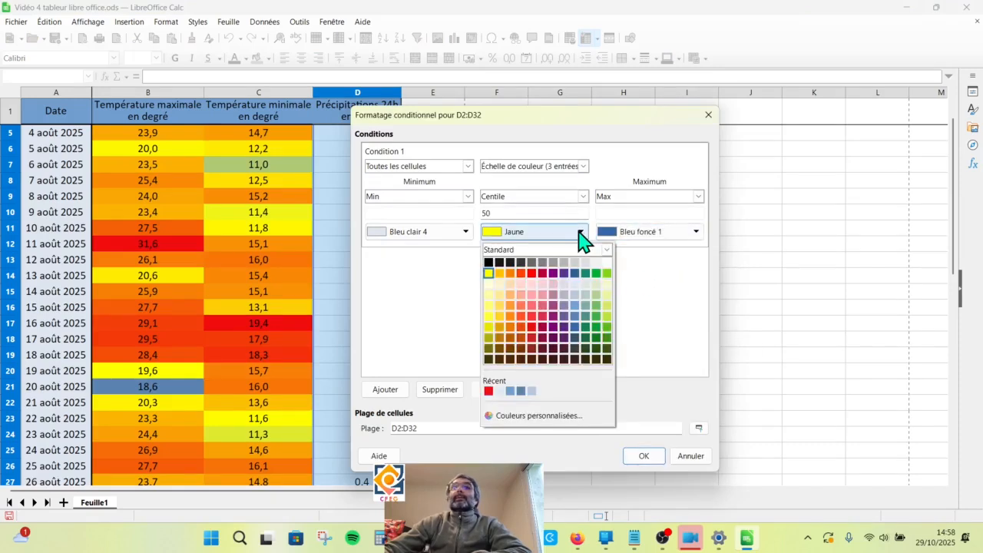
{"action": "left_click", "coordinate": [576, 306]}
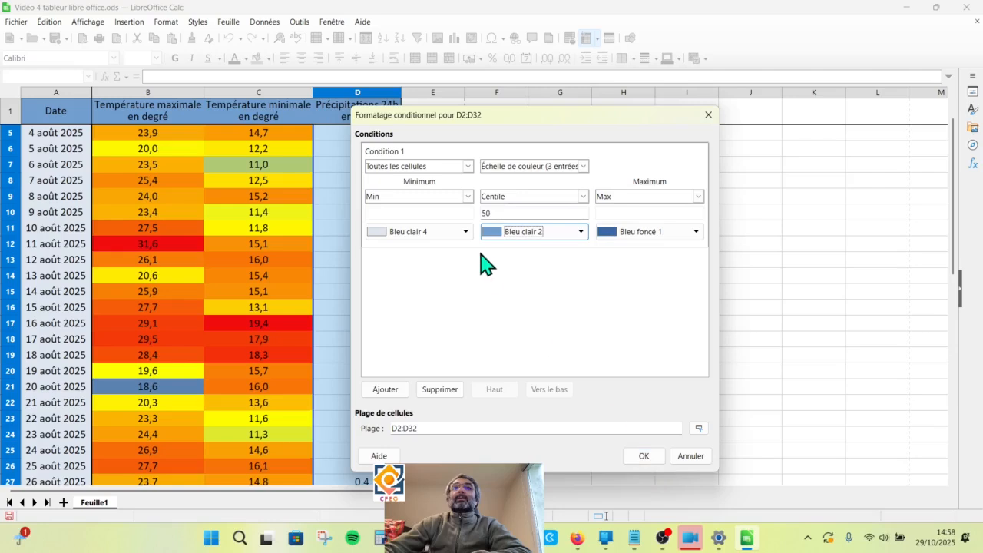
- Change the minimum colour to Blanc and the middle colour to Bleu clair 4, and apply the conditional format to the precipitation values
{"action": "left_click", "coordinate": [464, 231]}
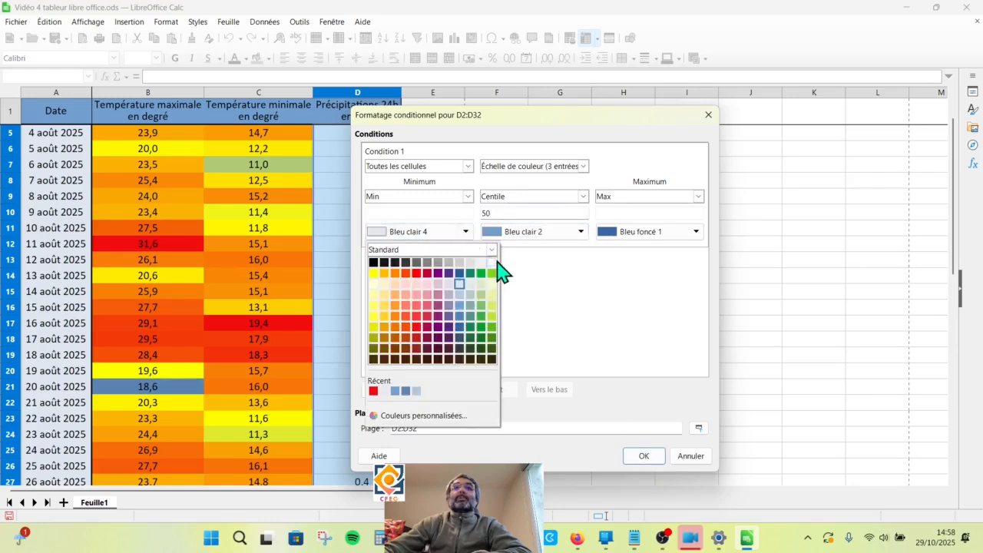
{"action": "left_click", "coordinate": [492, 262]}
{"action": "left_click", "coordinate": [580, 231]}
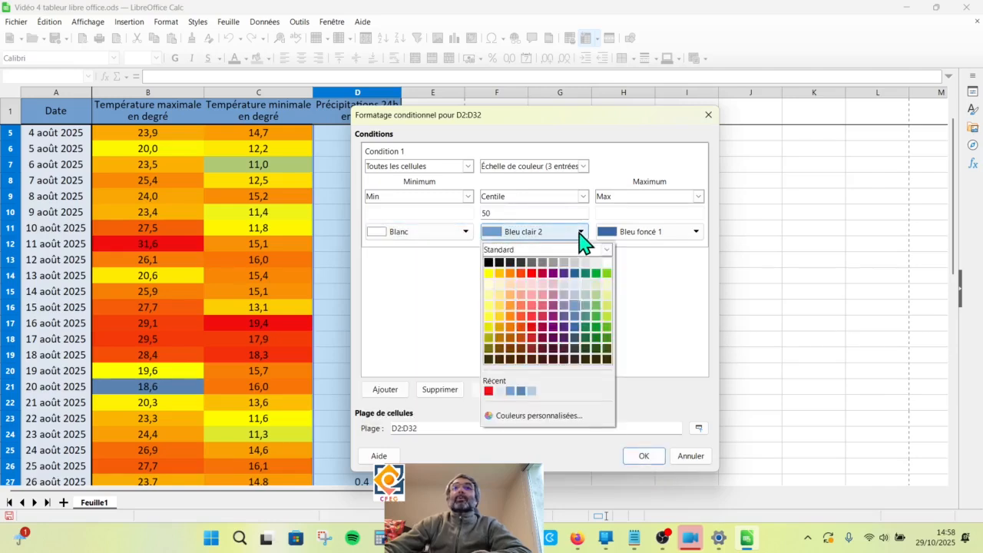
{"action": "left_click", "coordinate": [581, 292]}
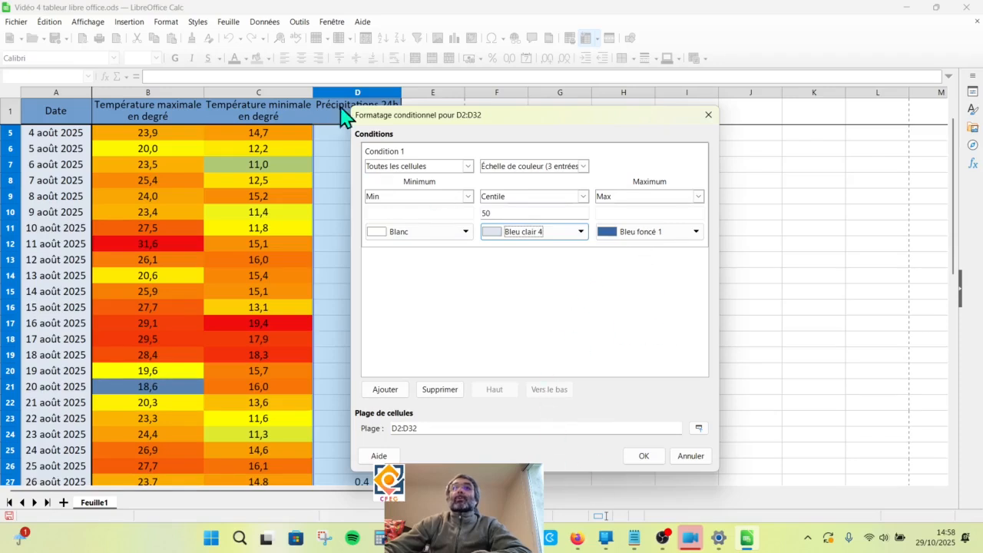
{"action": "left_click", "coordinate": [643, 456]}
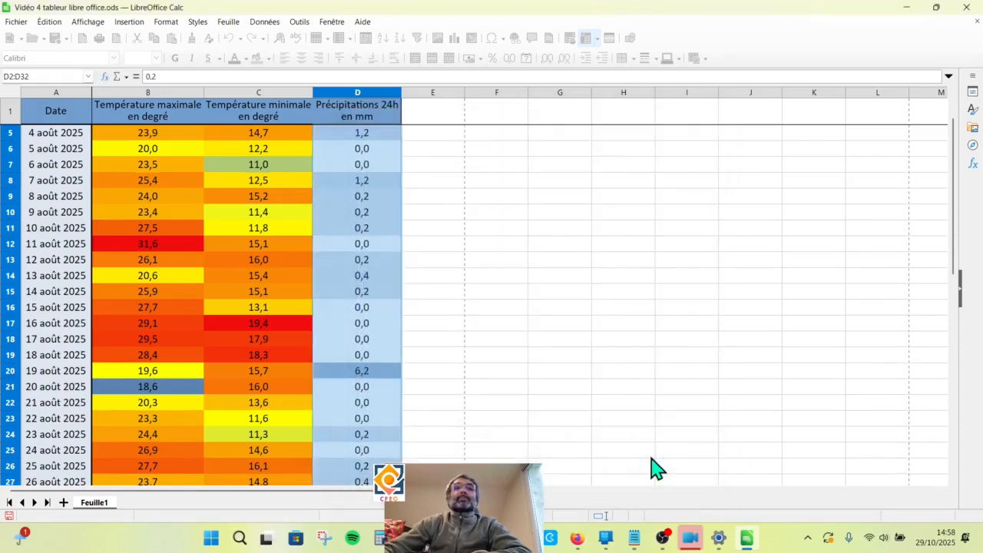
- Examine the colours applied to the precipitation column, checking the cells for 16 and 27 August, and return to the Date header cell
{"action": "left_click", "coordinate": [372, 327]}
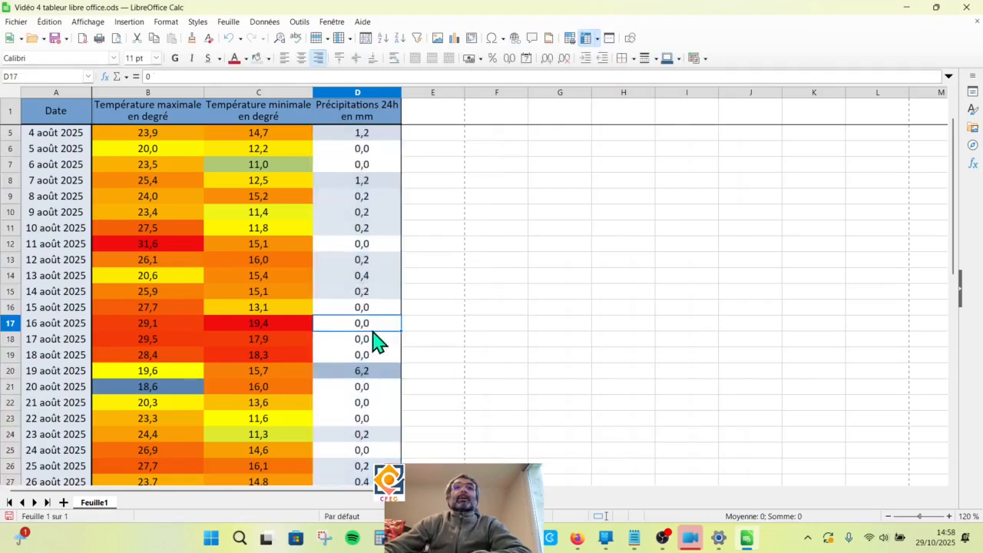
{"action": "scroll", "coordinate": [380, 354], "scroll_direction": "down", "scroll_amount": 2}
{"action": "scroll", "coordinate": [384, 358], "scroll_direction": "down", "scroll_amount": 1}
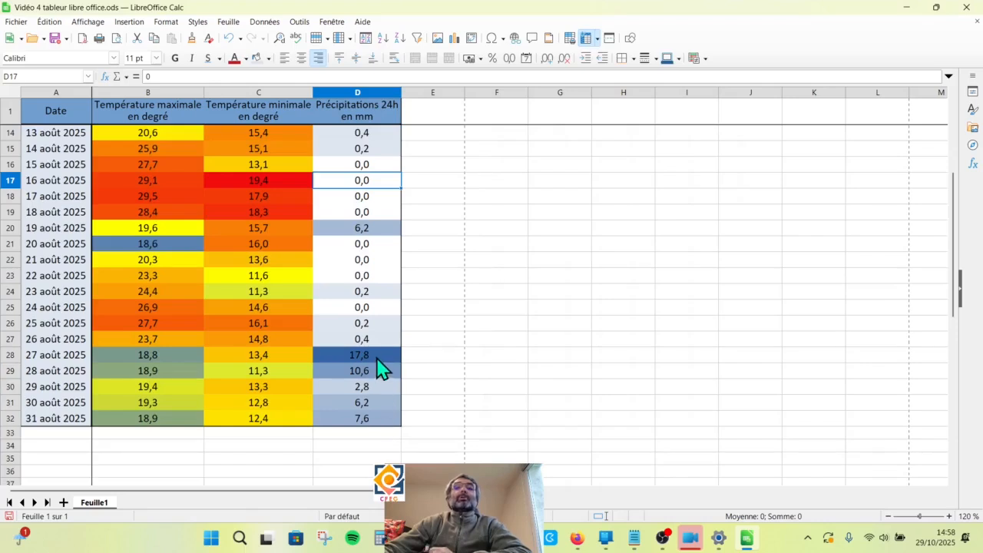
{"action": "left_click", "coordinate": [380, 358]}
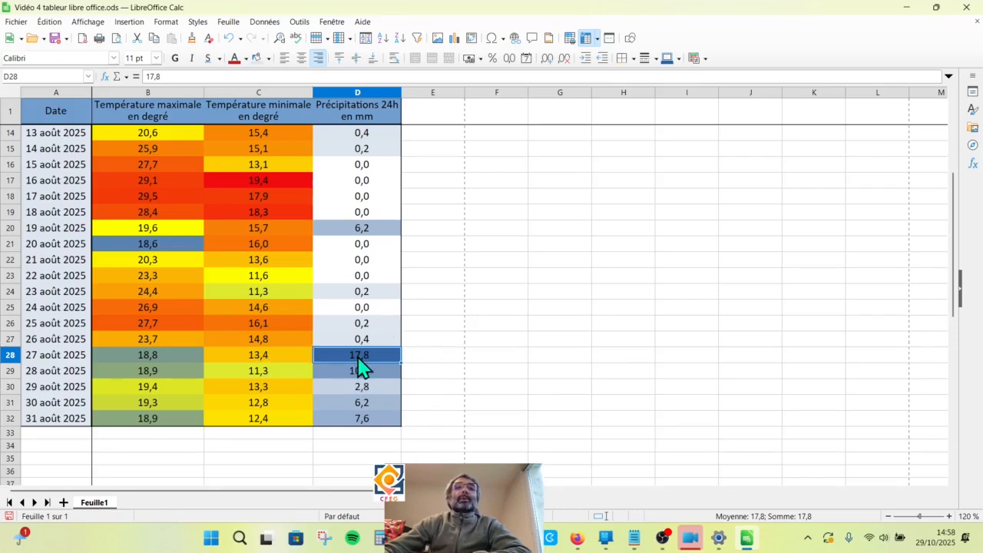
{"action": "scroll", "coordinate": [361, 367], "scroll_direction": "up", "scroll_amount": 4}
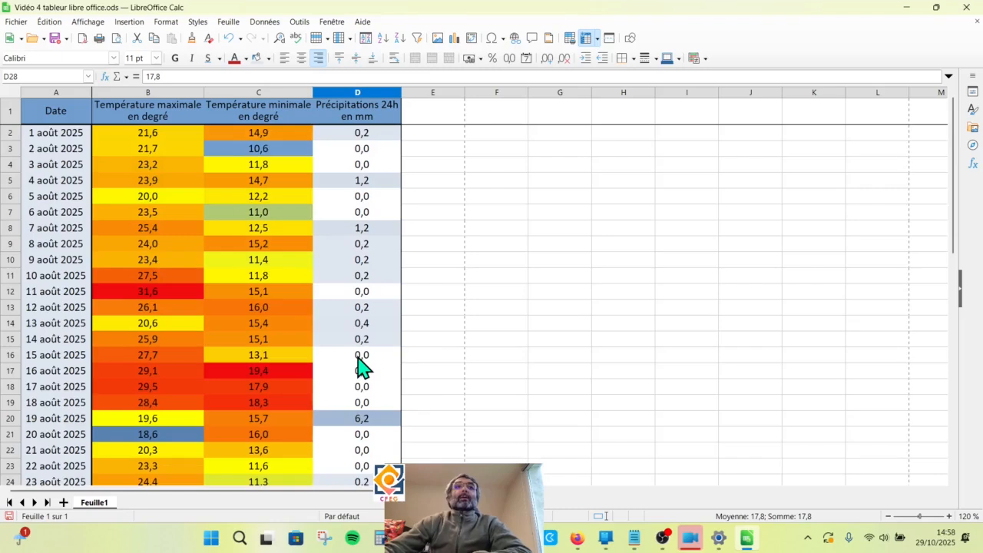
{"action": "left_click", "coordinate": [48, 115]}
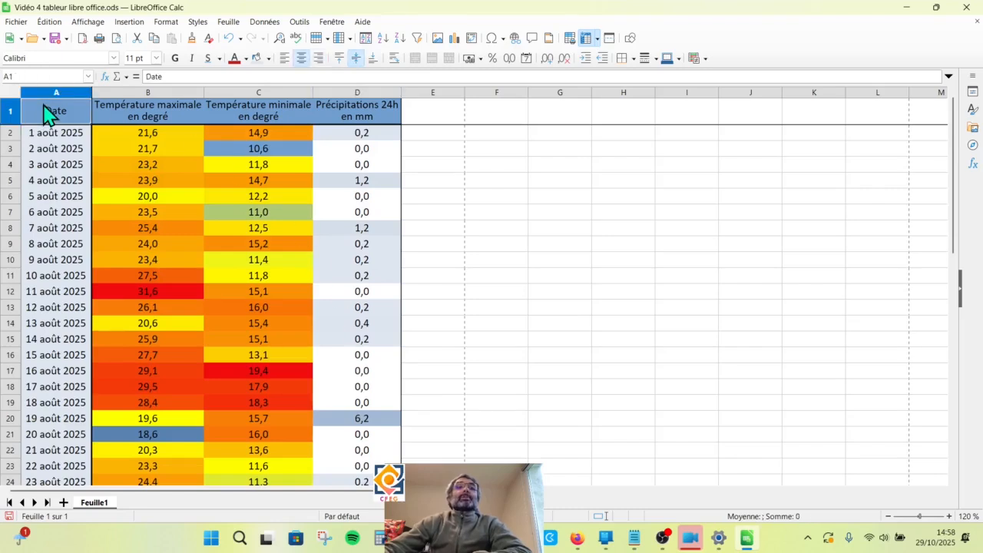